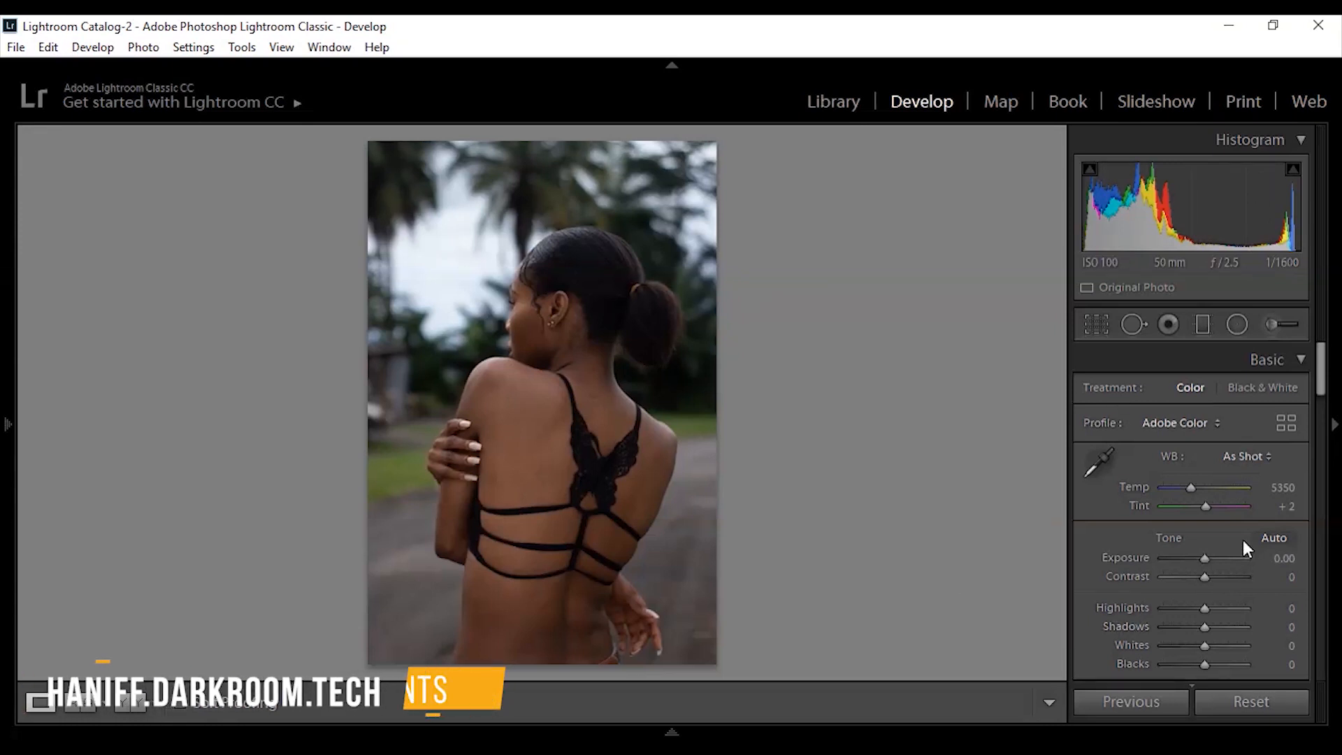
Warm the photo's white balance by setting the temperature to 5691.
left_click(1328, 391)
left_click(1328, 395)
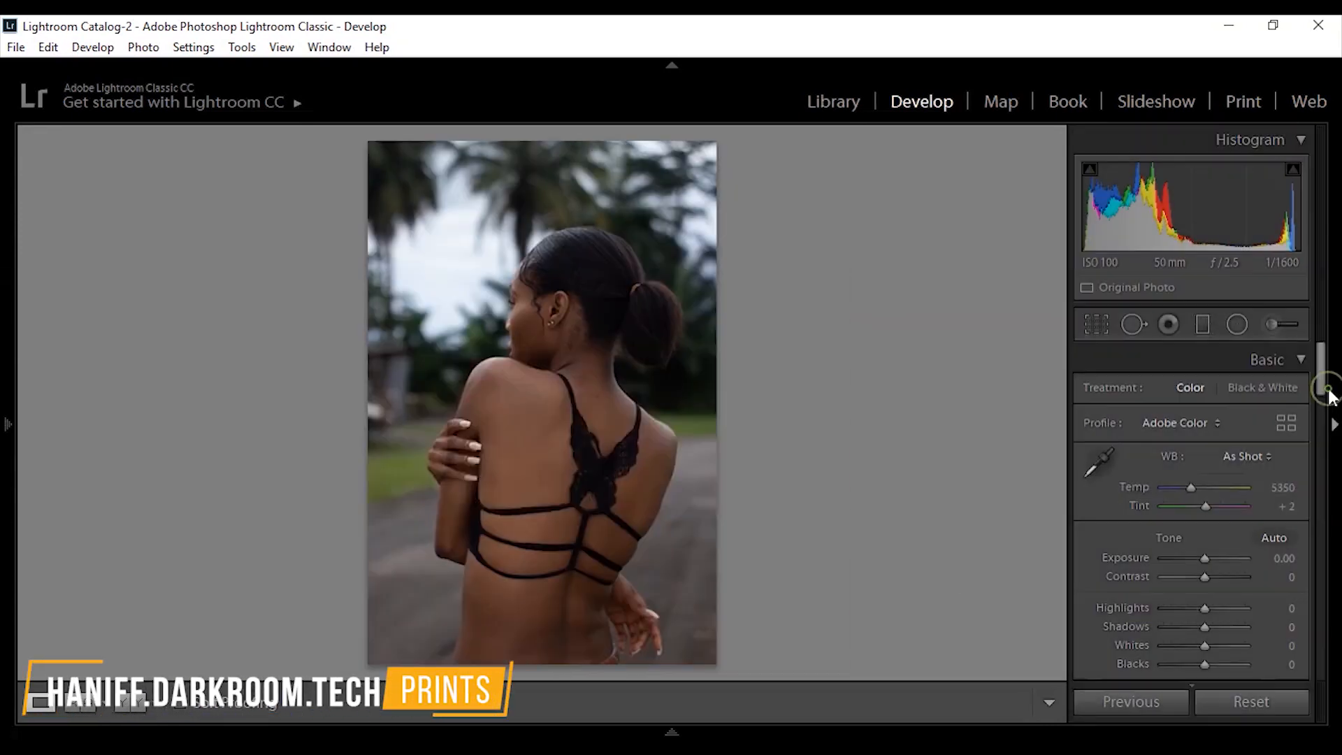
scroll(1320, 378, "down", 3)
left_click_drag(1195, 409, 1198, 409)
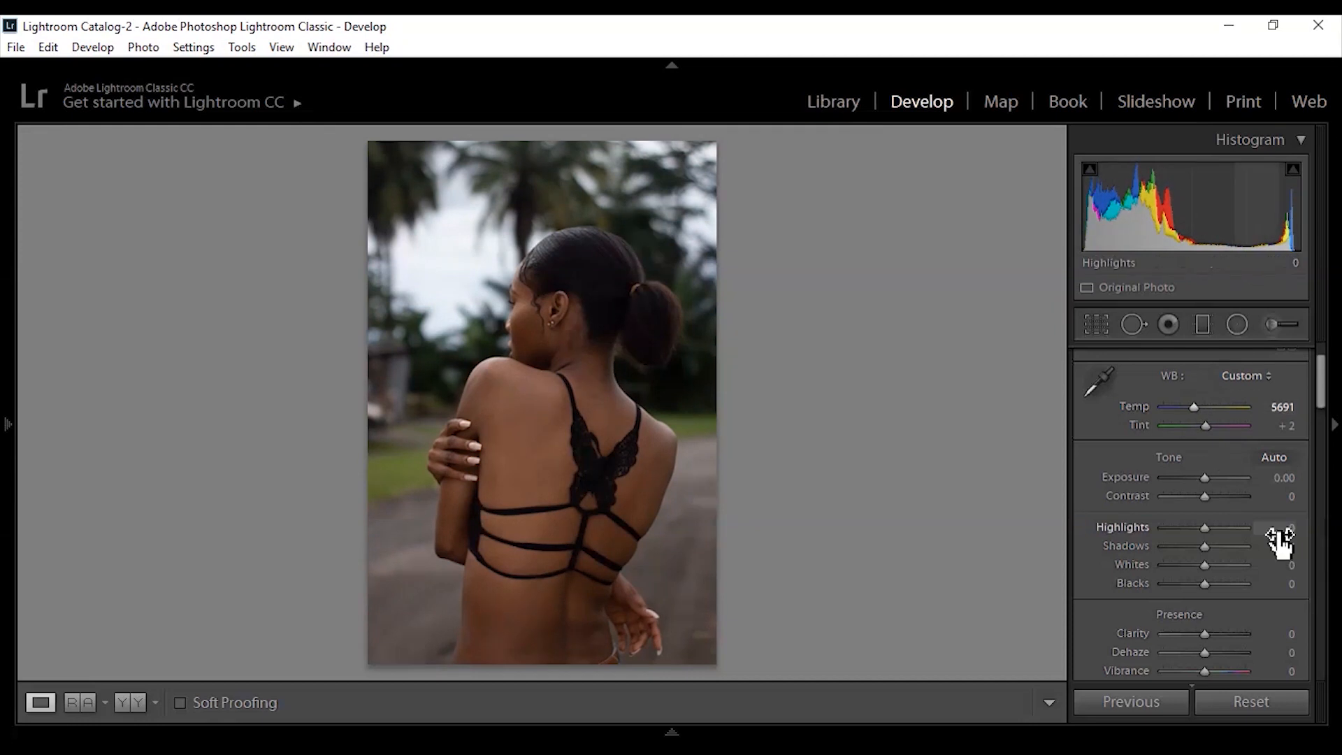
Set the tone to exposure +0.48, contrast +10, highlights +17, shadows +60, whites +33 and blacks -24.
left_click_drag(1322, 391, 1323, 409)
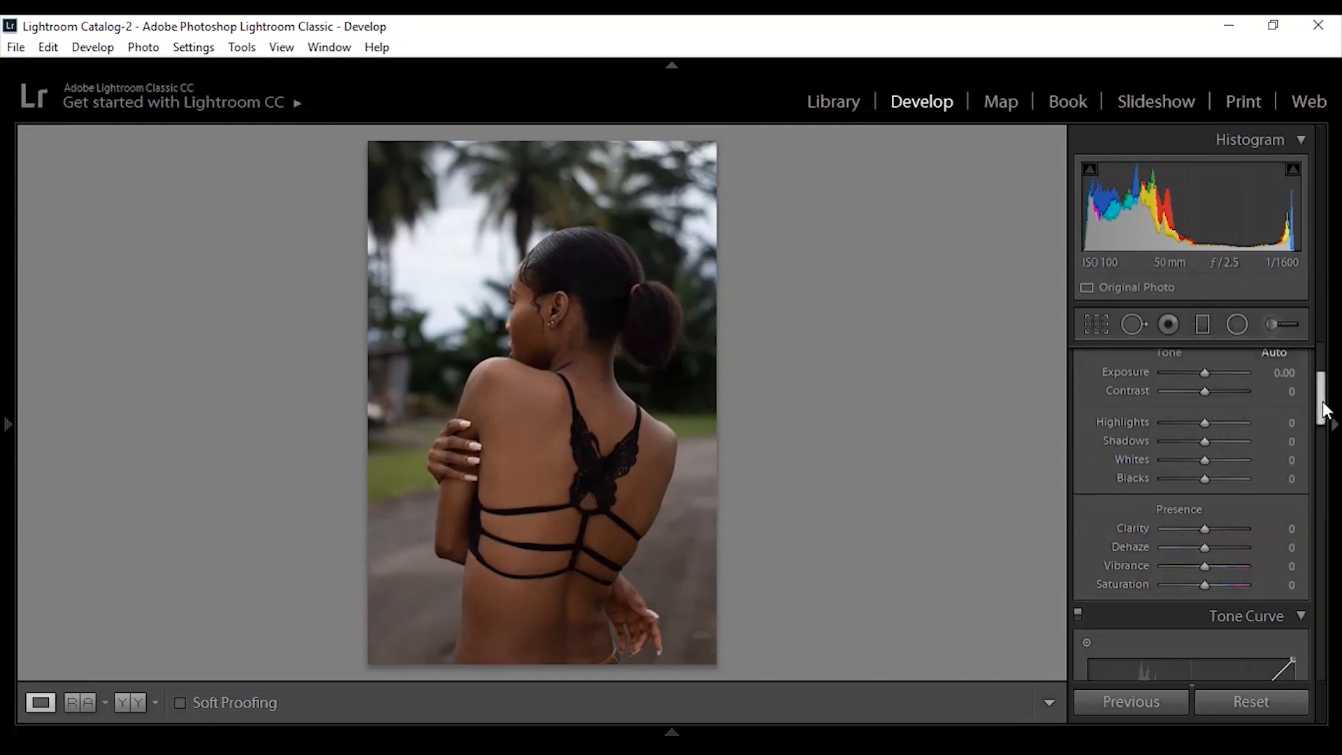
left_click_drag(1236, 448, 1213, 424)
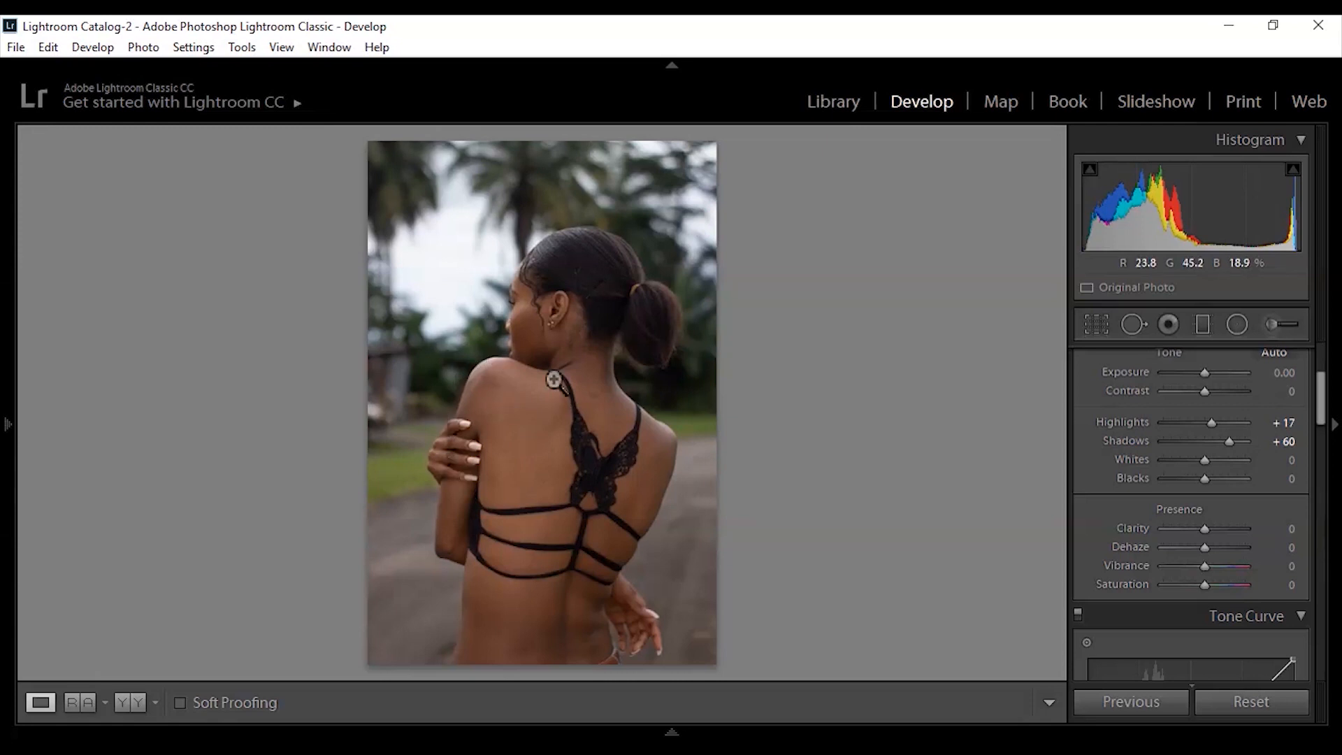
mouse_move(1205, 459)
left_mouse_down()
mouse_move(1223, 460)
mouse_move(1191, 478)
left_mouse_up()
left_click_drag(1209, 390, 1213, 370)
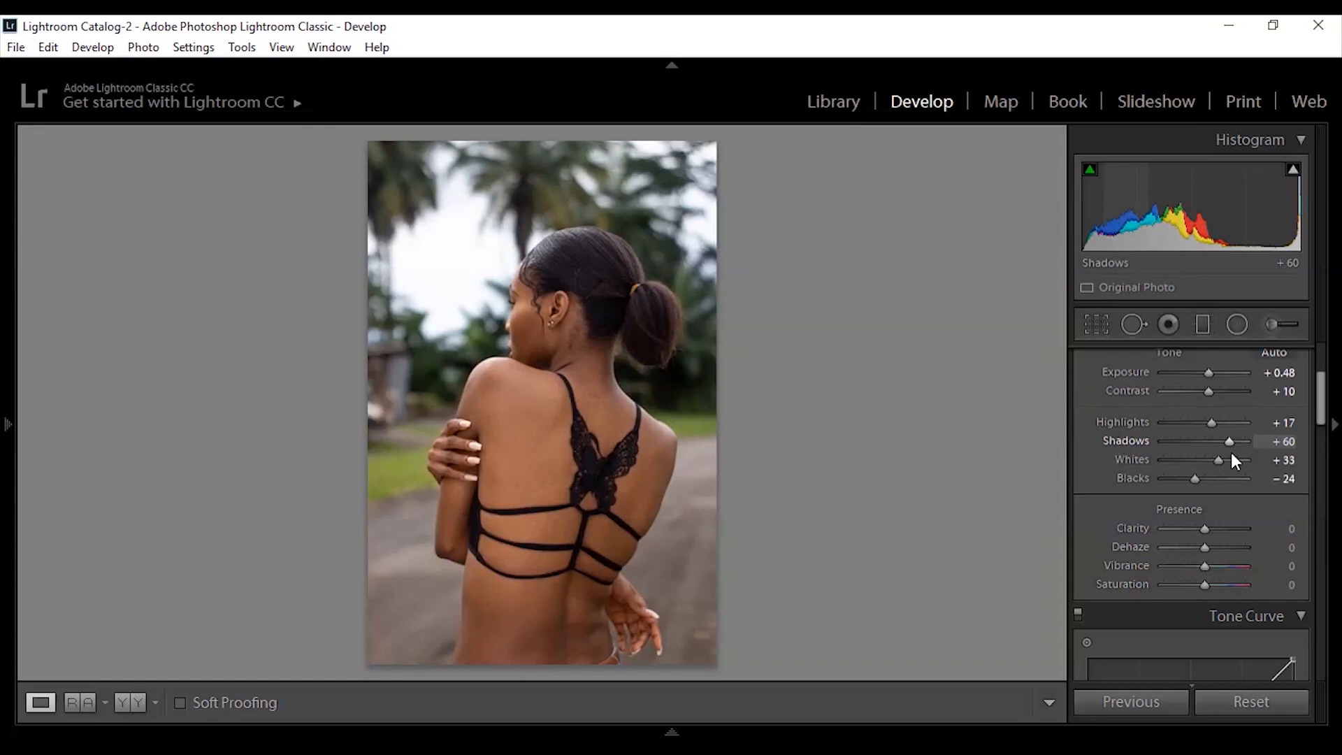
Set the photo's clarity to +5 and its overall saturation to -10.
left_click(1330, 418)
left_click(1327, 413)
left_click_drag(1327, 416, 1326, 445)
left_click_drag(1203, 355, 1206, 355)
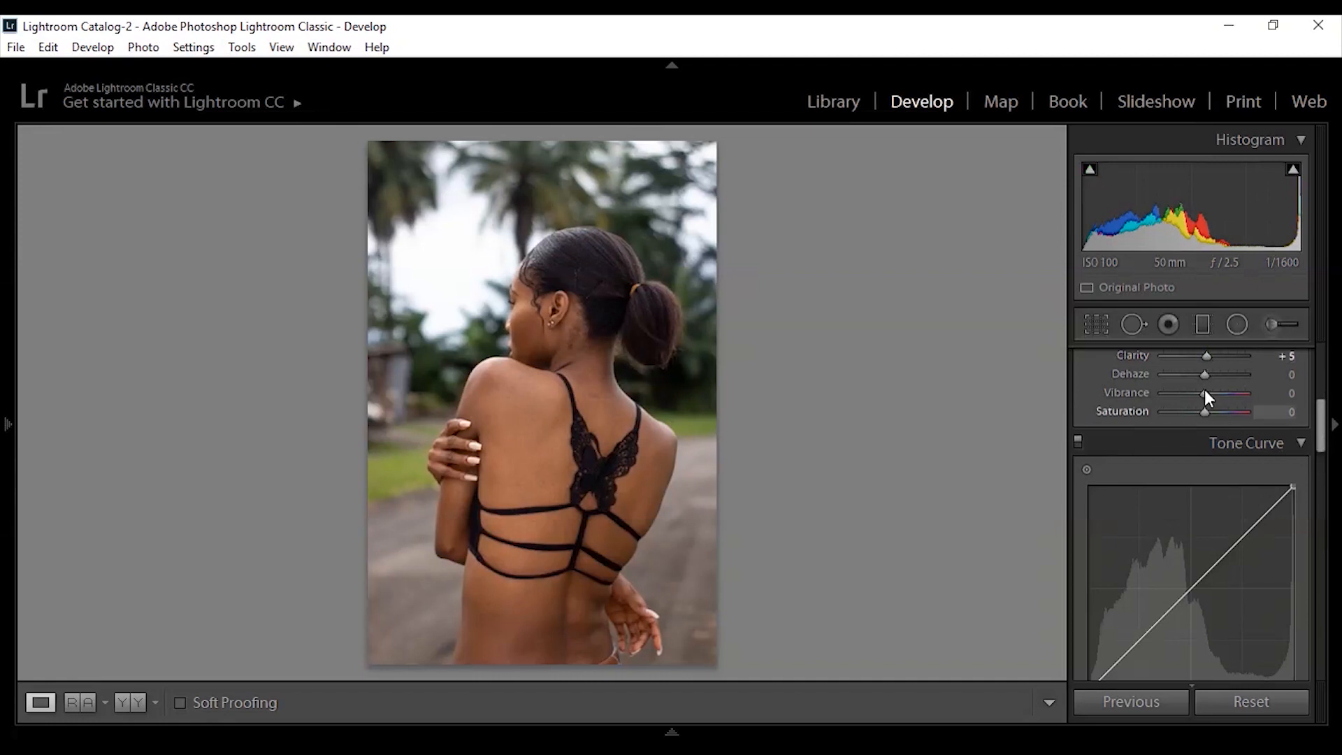
left_click_drag(1206, 413, 1202, 412)
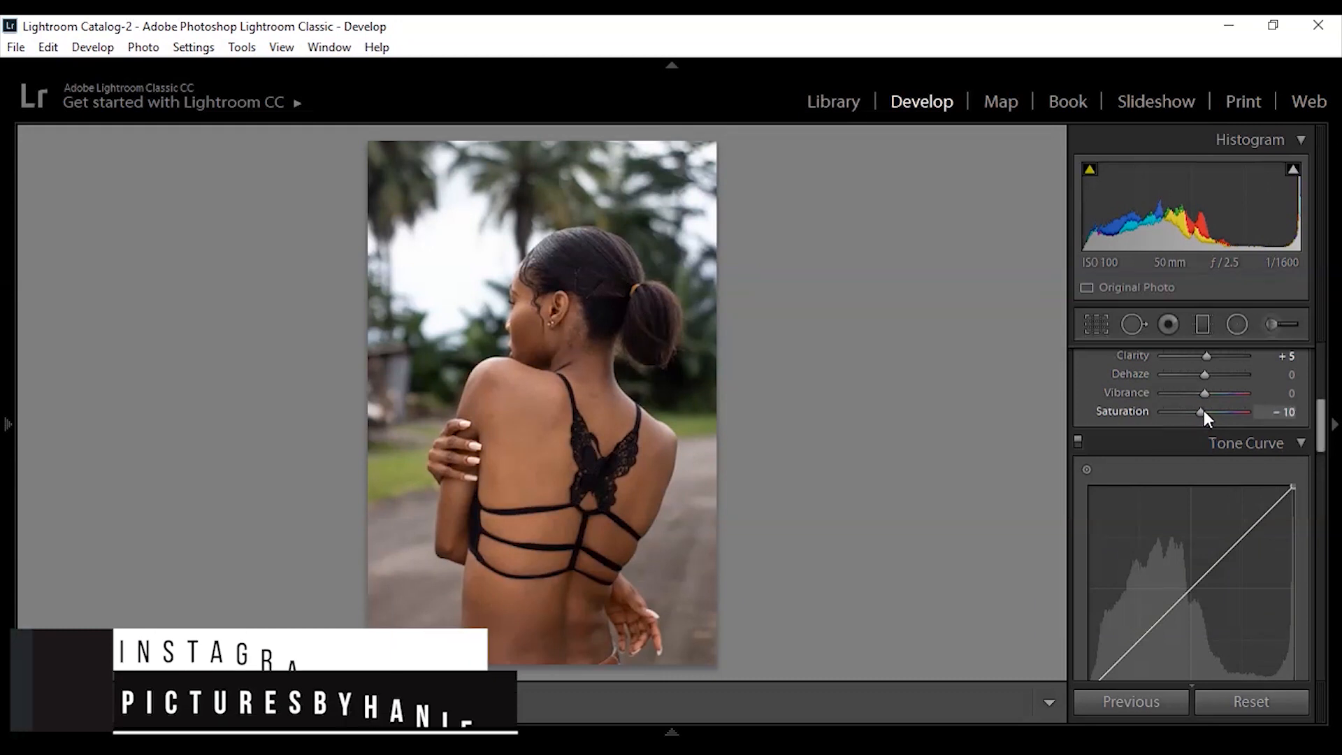
left_click_drag(1202, 409, 1205, 409)
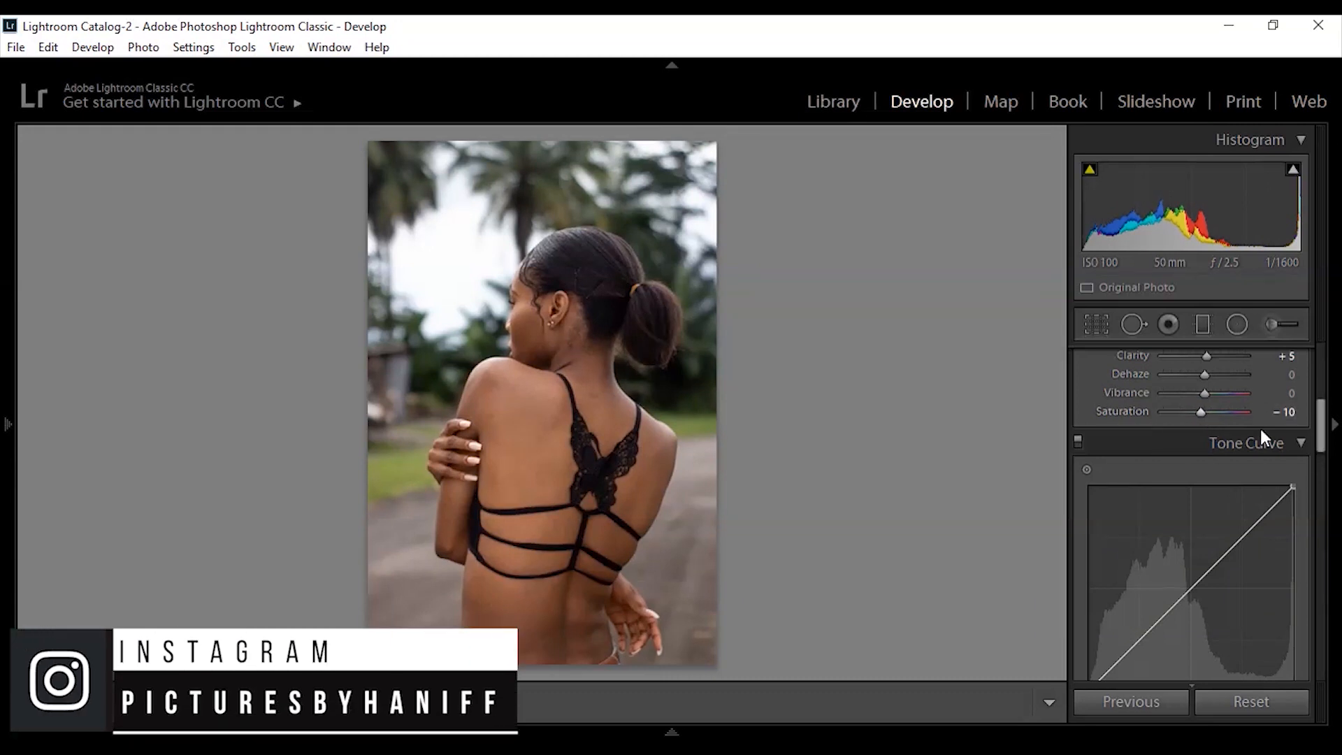
Add shadow, midtone and highlight points along the RGB tone curve.
left_click_drag(1320, 424, 1327, 443)
left_click(1138, 524)
left_click(1192, 472)
left_click(1240, 420)
left_click(1328, 458)
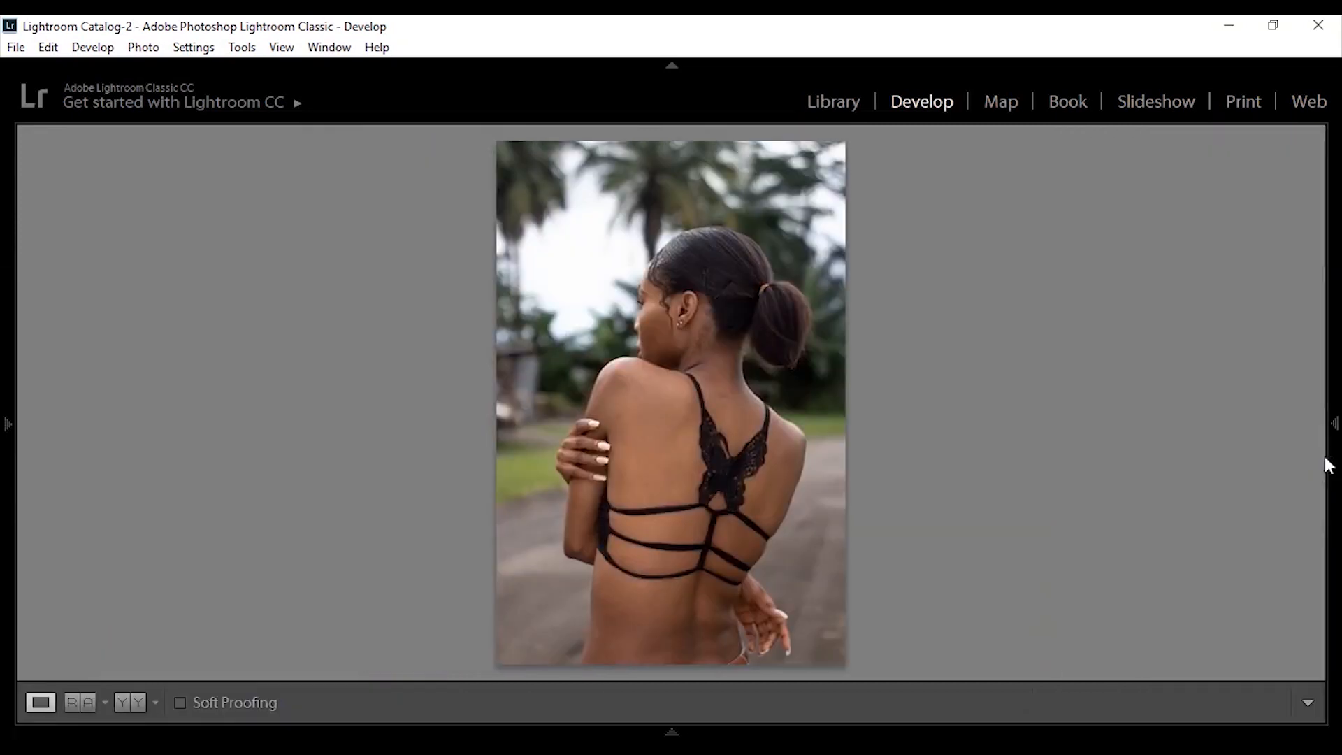
left_click(1327, 458)
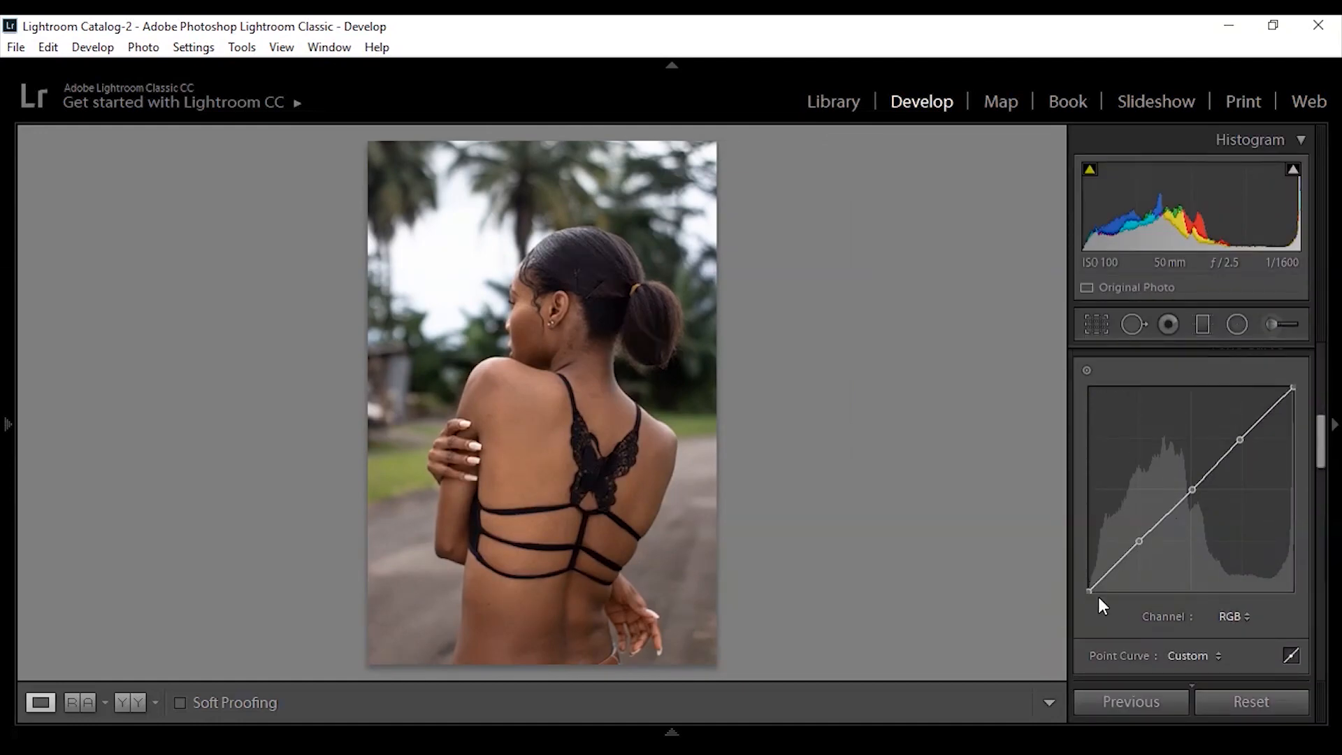
Lift the RGB curve's black point, raise the midtone point to about 52.2 / 54.9 % and set the highlight point to about 78.0 / 77.6 %.
mouse_move(1089, 591)
left_mouse_down()
mouse_move(1088, 568)
mouse_move(1084, 579)
left_mouse_up()
left_click_drag(1138, 541, 1140, 541)
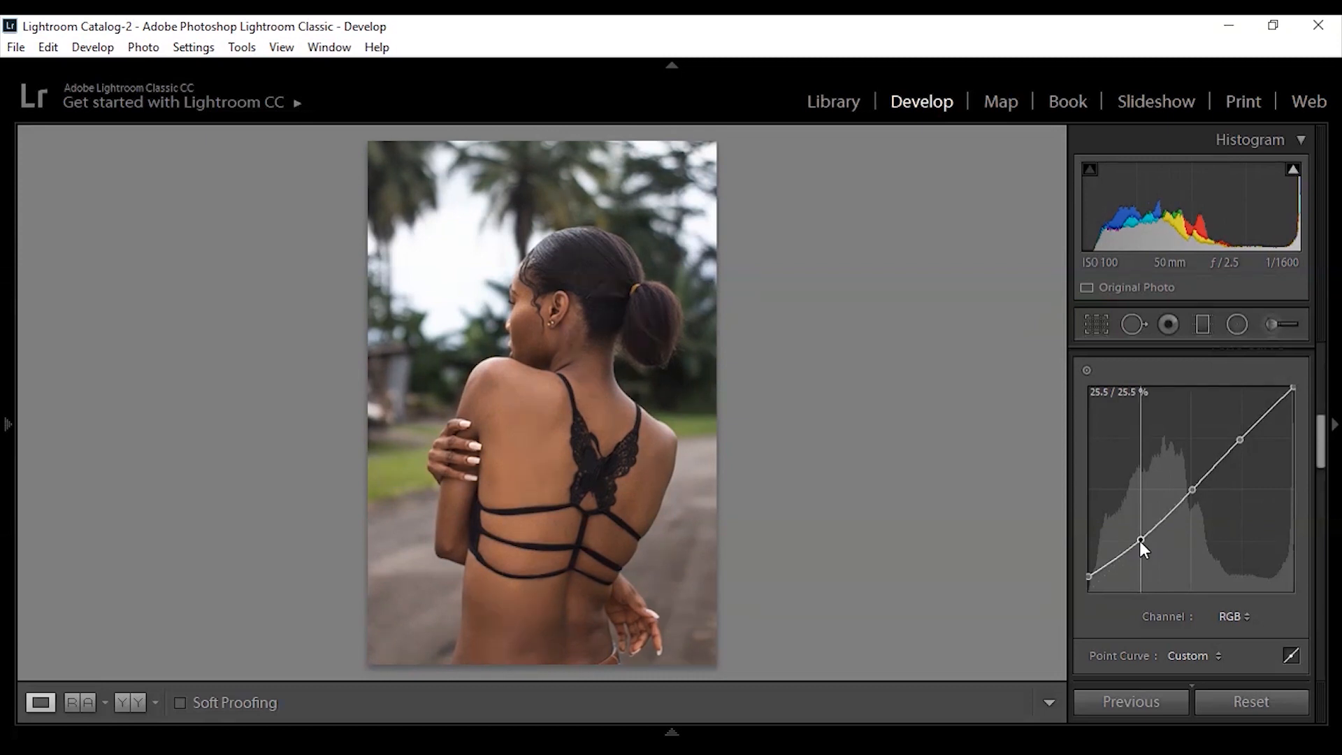
left_click_drag(1193, 488, 1196, 479)
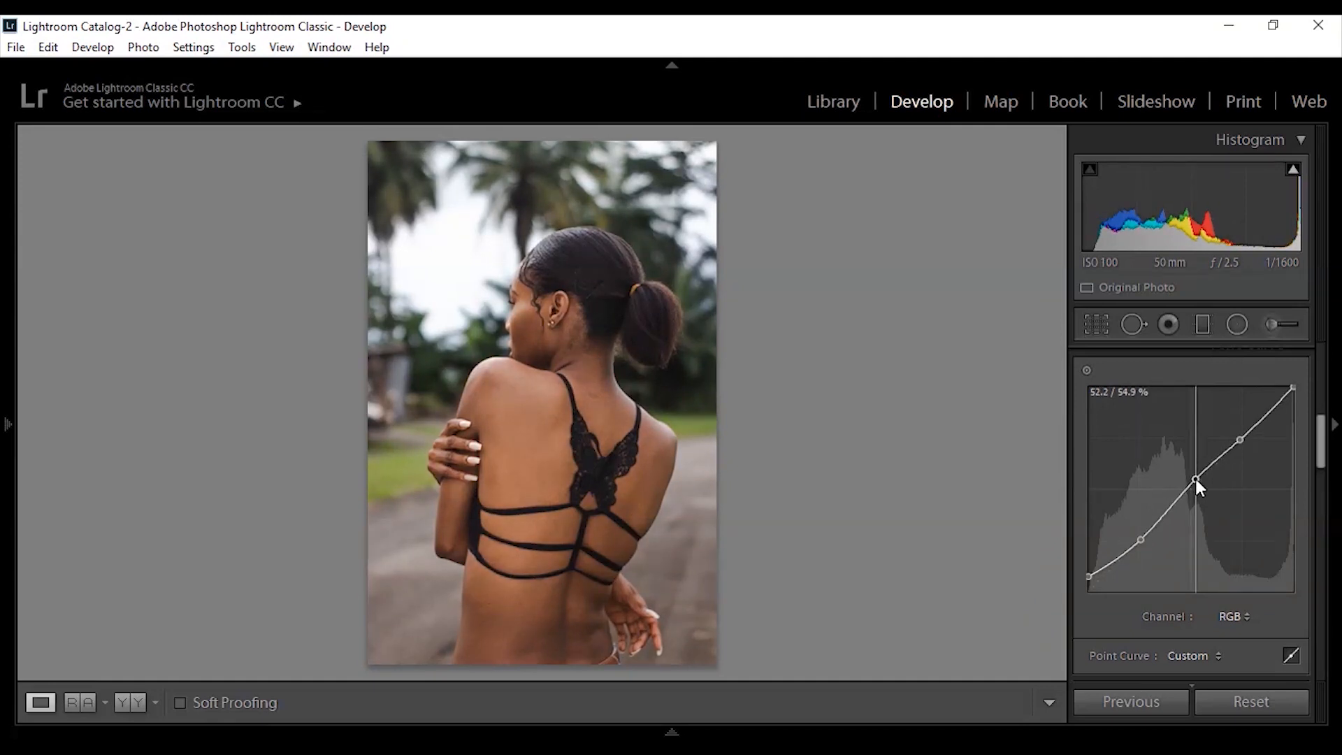
left_click_drag(1241, 439, 1249, 431)
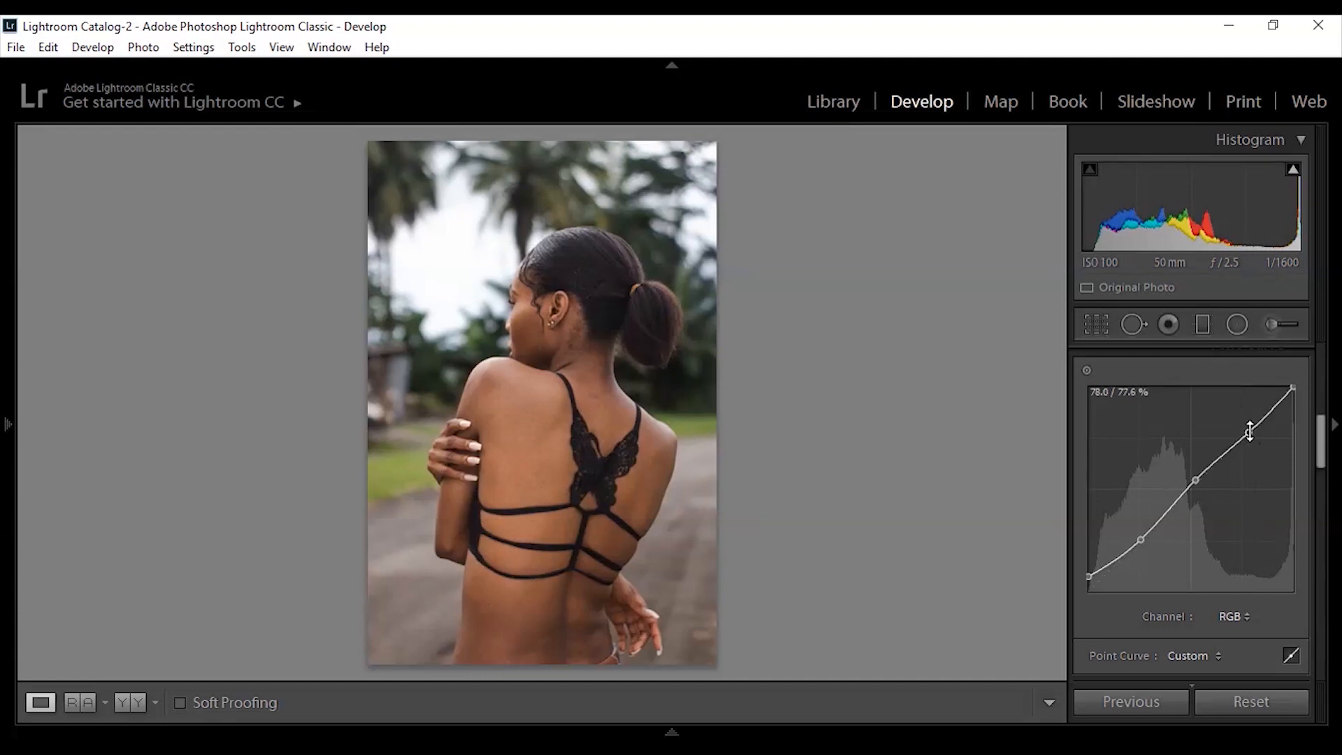
Add three points to the Red channel's tone curve and shift the highlight point to about 78.0 / 75.3 %.
scroll(1319, 434, "up", 2)
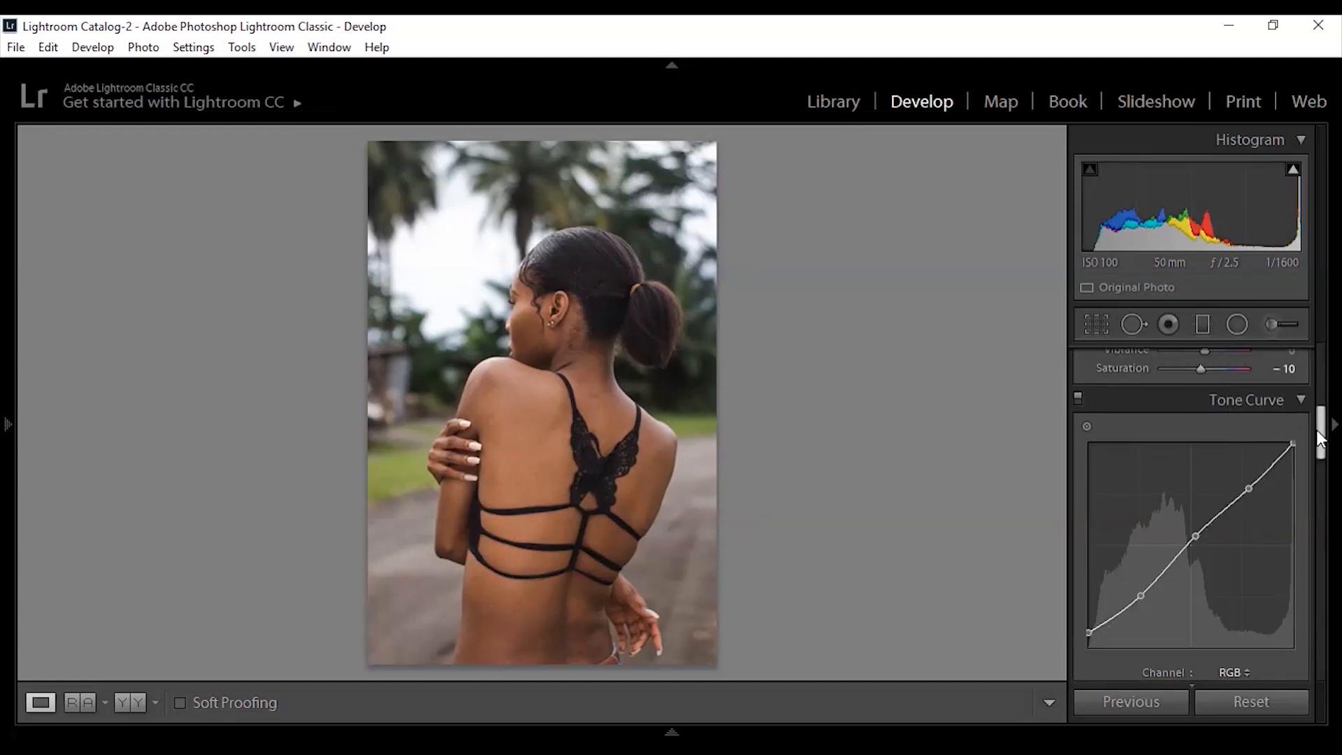
scroll(1319, 436, "down", 1)
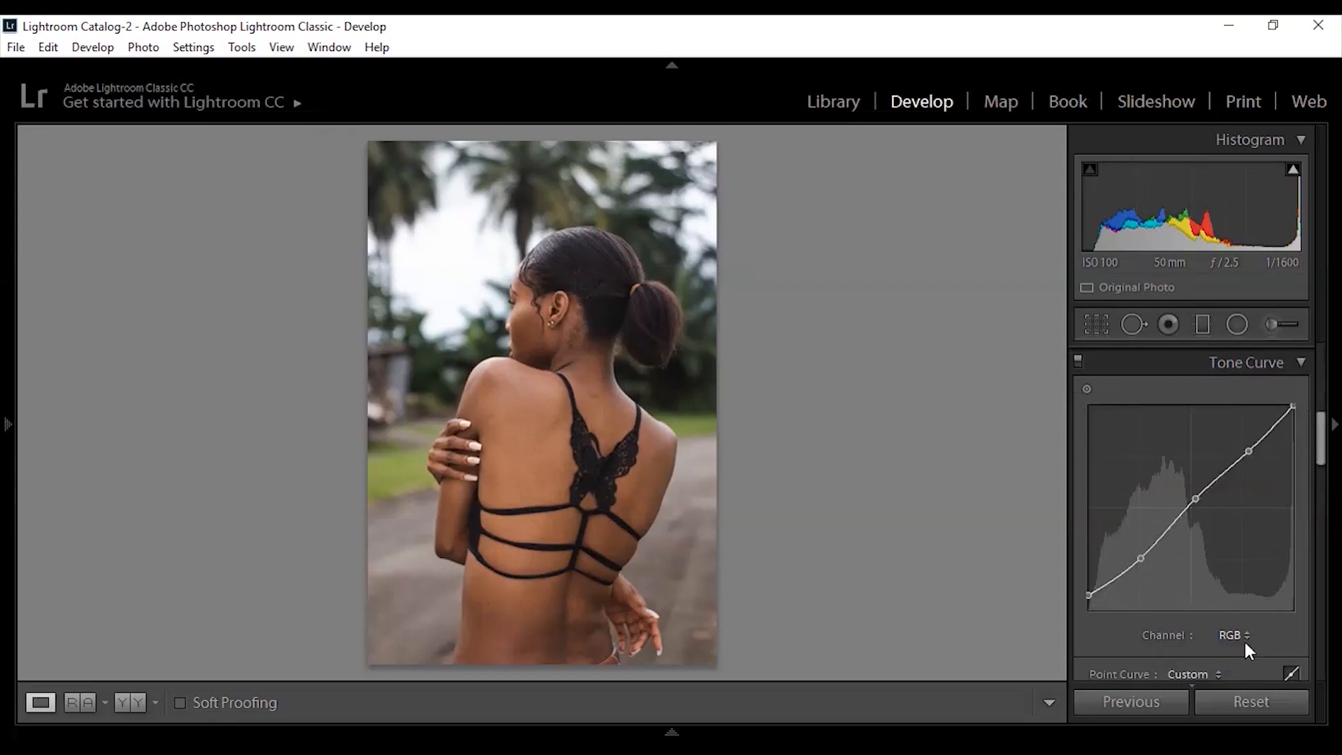
left_click(1232, 635)
left_click(1194, 682)
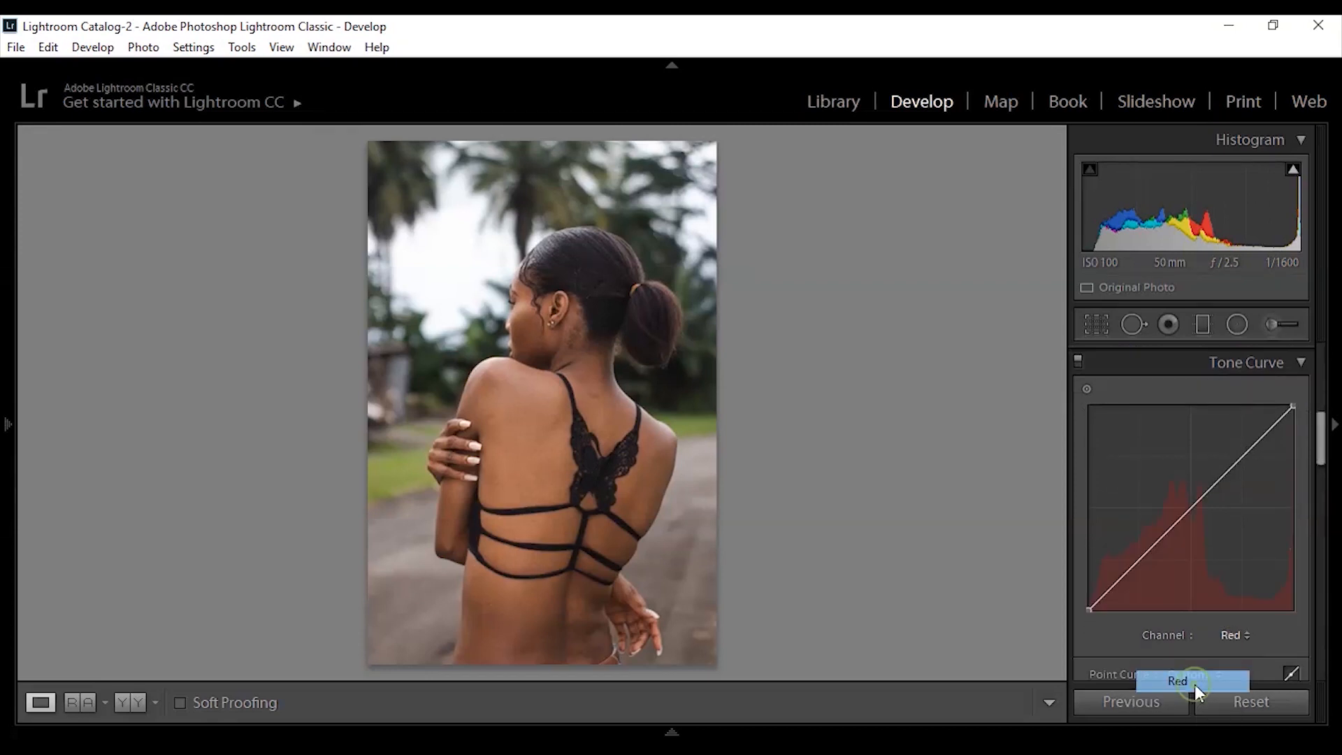
left_click(1140, 560)
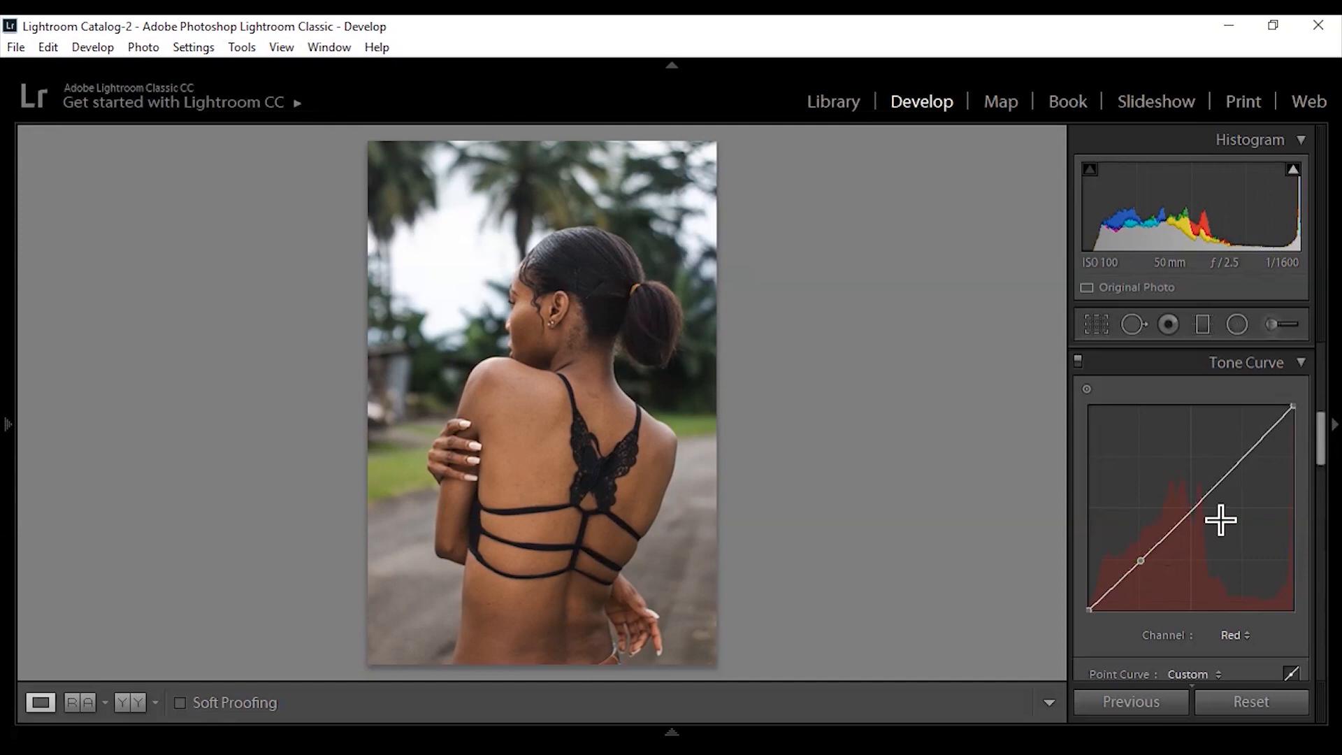
left_click(1193, 507)
left_click(1241, 455)
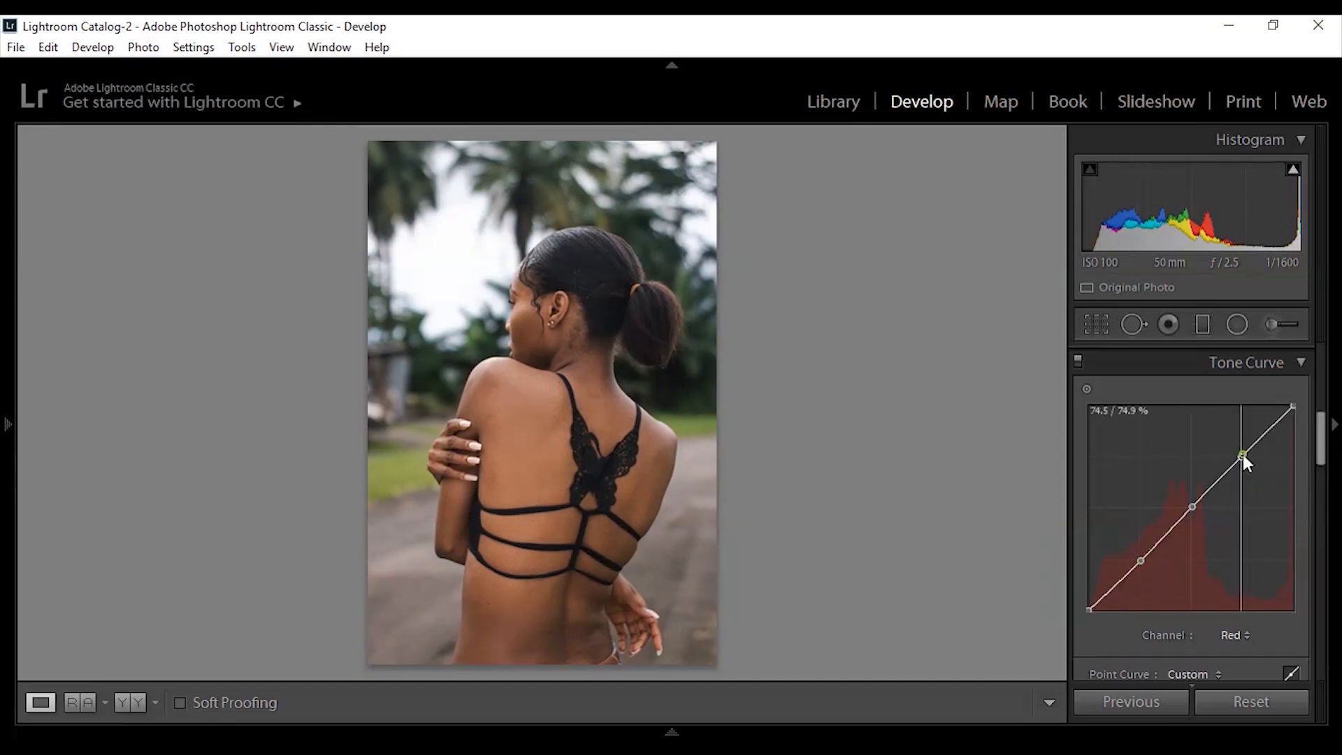
left_click_drag(1194, 509, 1193, 506)
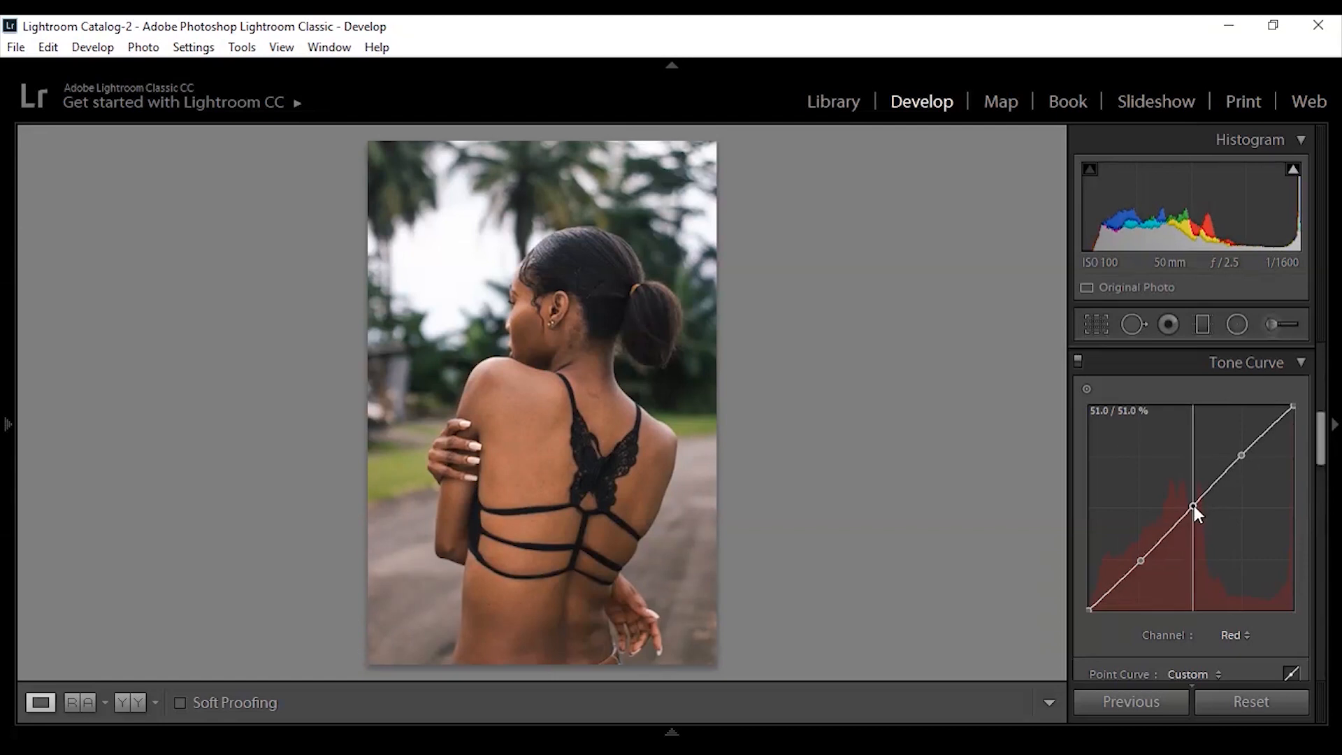
left_click_drag(1241, 455, 1251, 458)
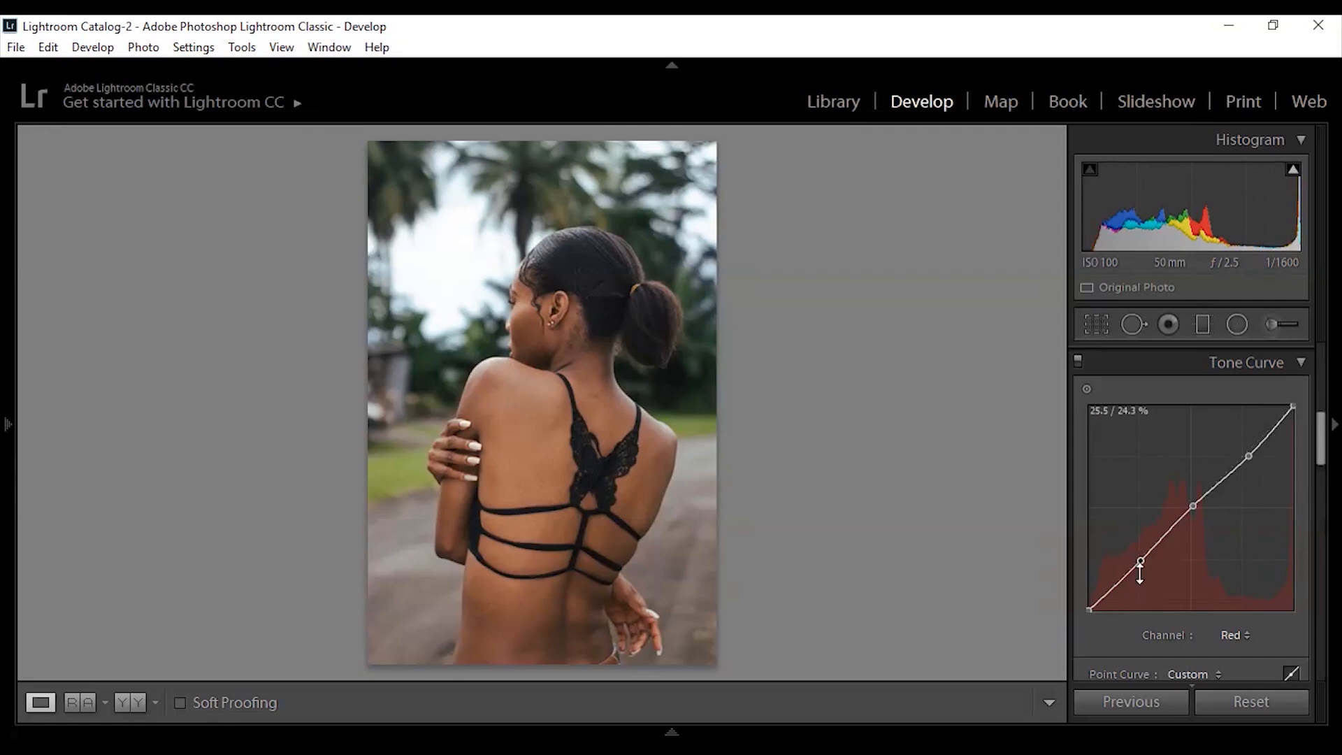
Add three points to the Blue channel's tone curve, lower the shadow point slightly and raise the highlight point to about 75.3 / 77.6 %.
left_click(1235, 633)
left_click(1209, 723)
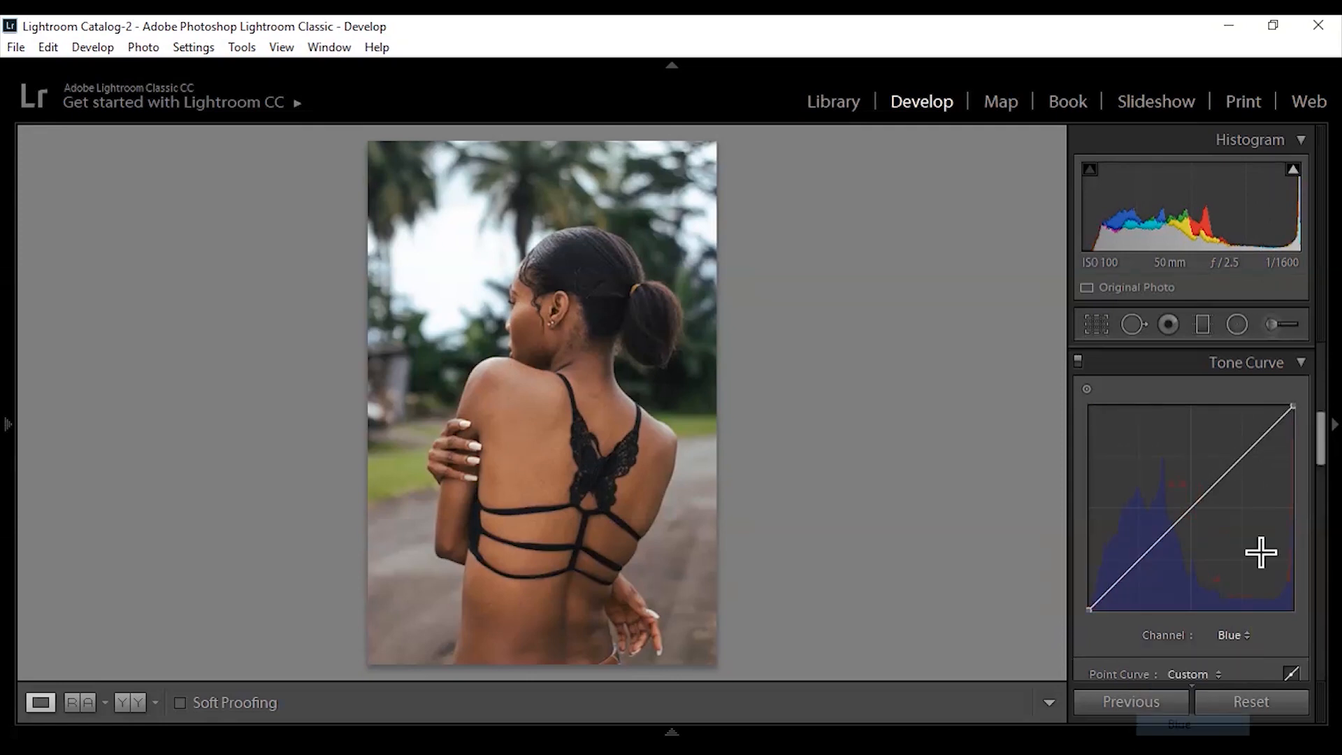
left_click(1191, 508)
left_click(1244, 456)
left_click_drag(1140, 560, 1140, 563)
left_click_drag(1243, 459, 1244, 450)
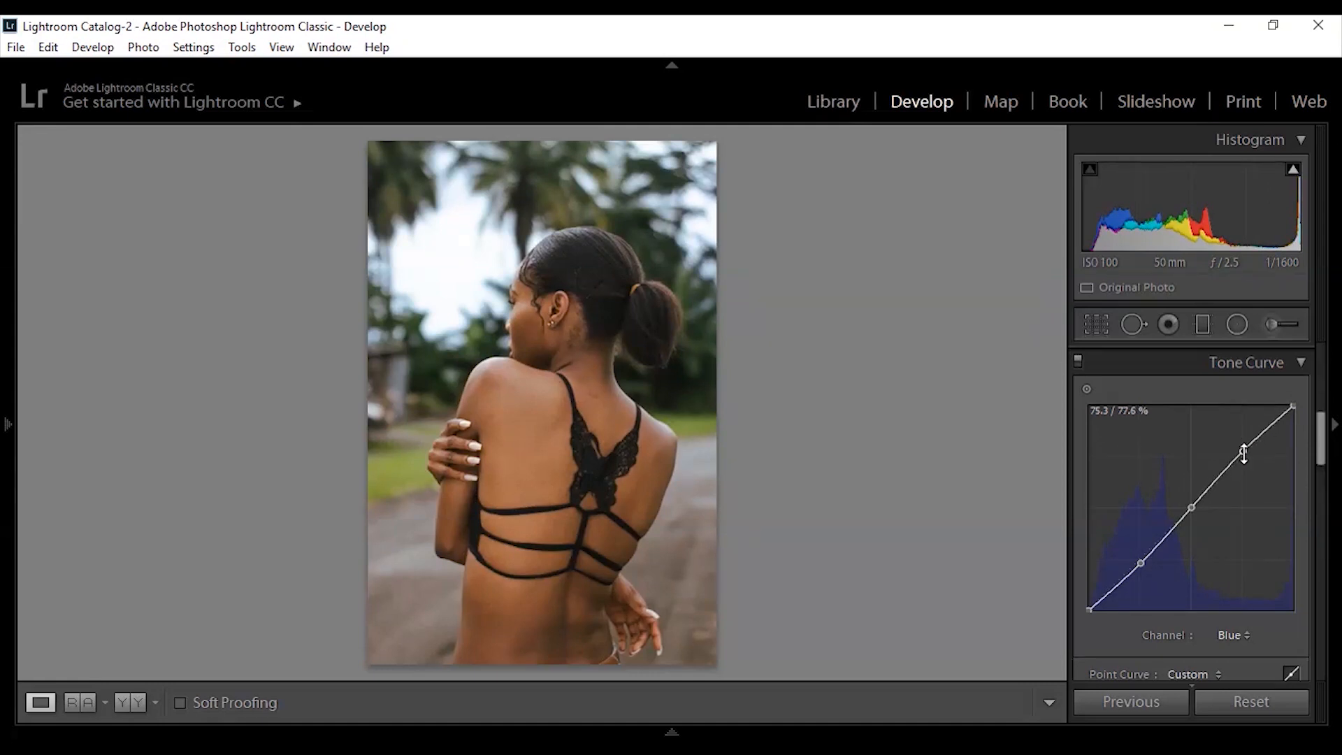
Review the Red channel's curve and compare the photo with the tone curve adjustments turned off and on.
left_click(1232, 636)
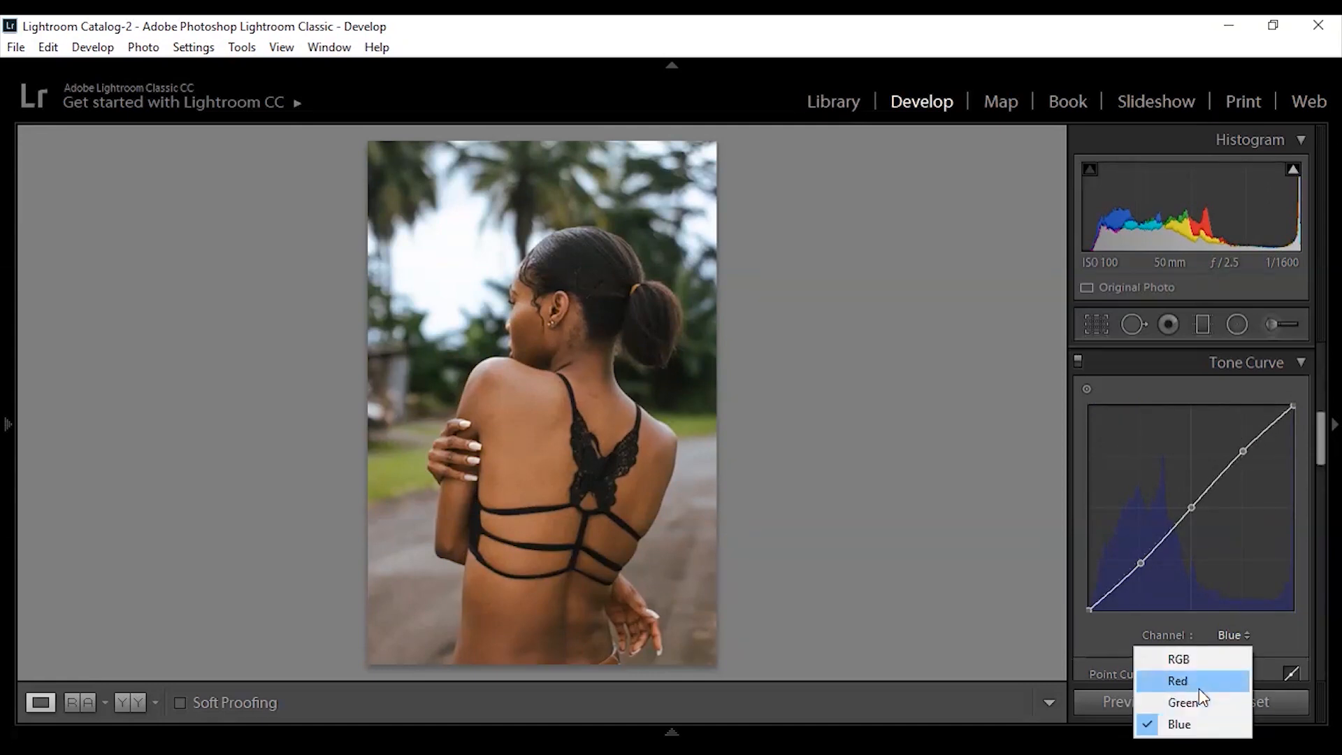
left_click(1181, 680)
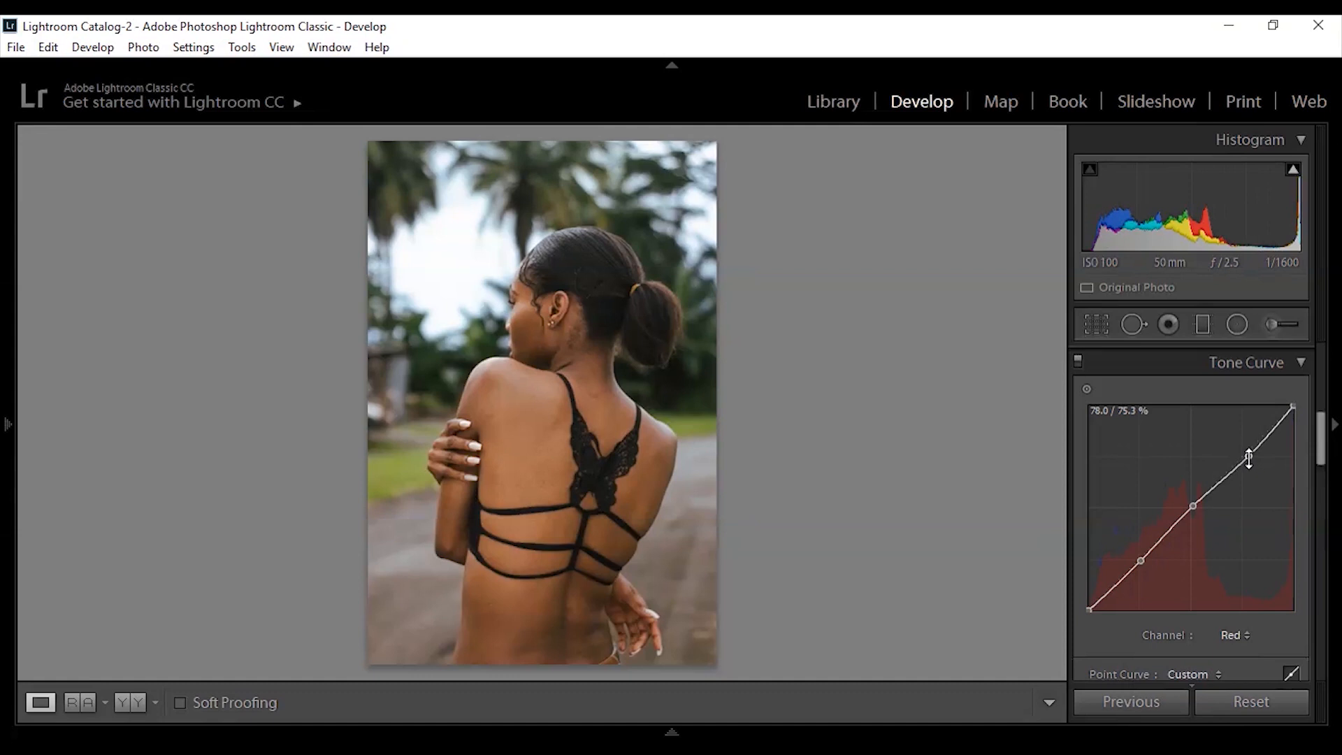
mouse_move(1318, 423)
left_mouse_down()
mouse_move(1323, 460)
mouse_move(1320, 428)
left_mouse_up()
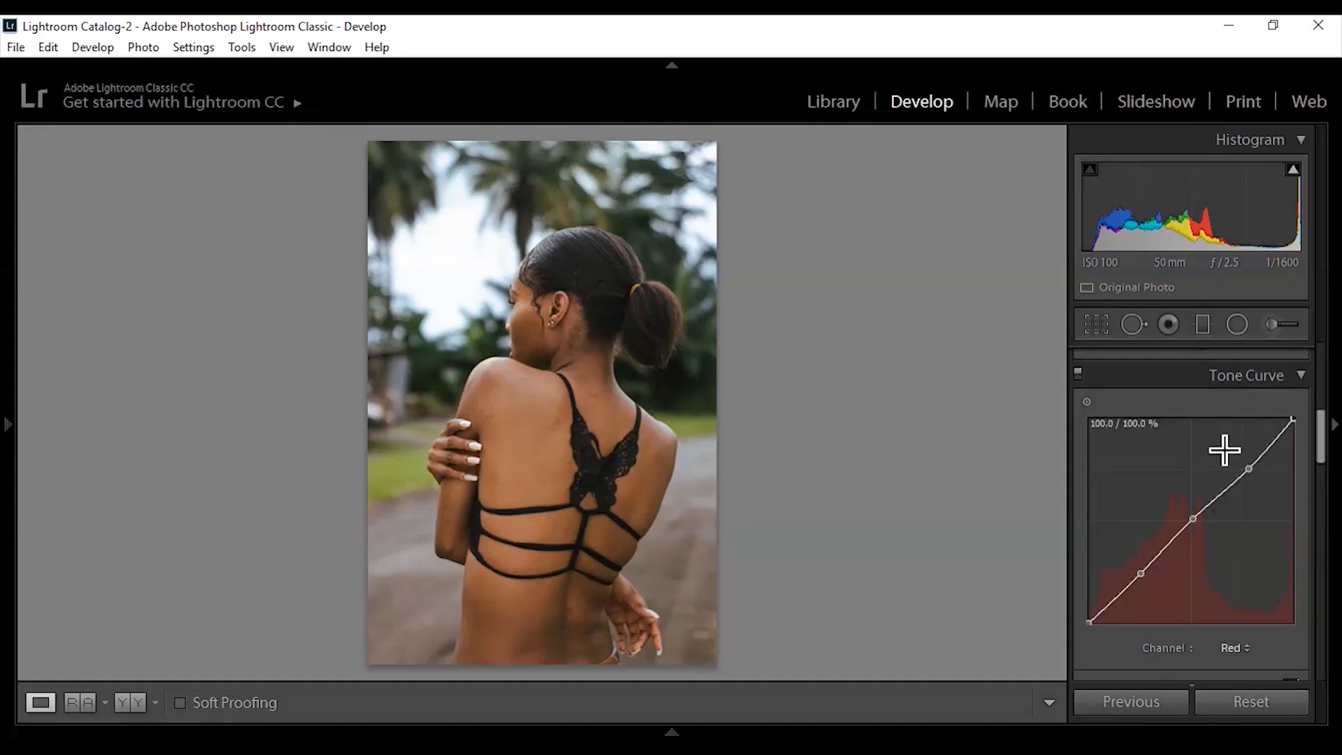
left_click(1077, 373)
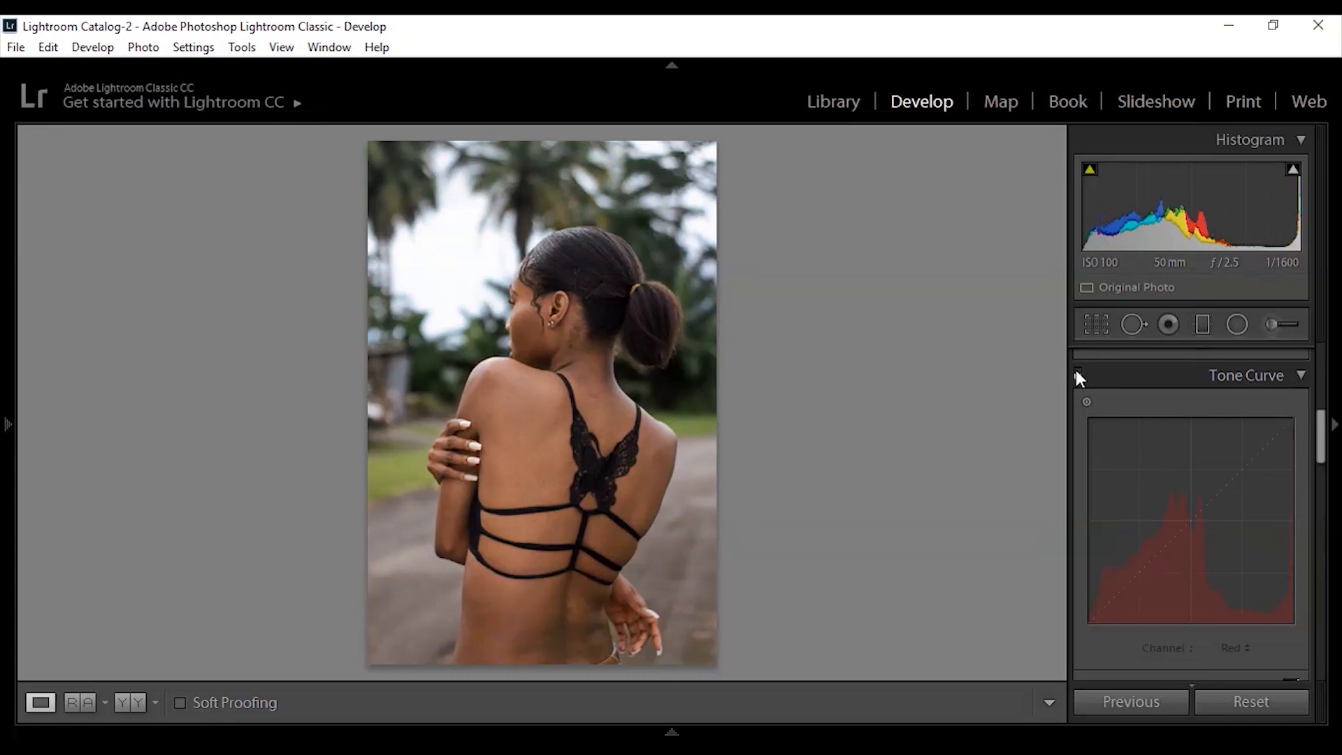
left_click(1076, 373)
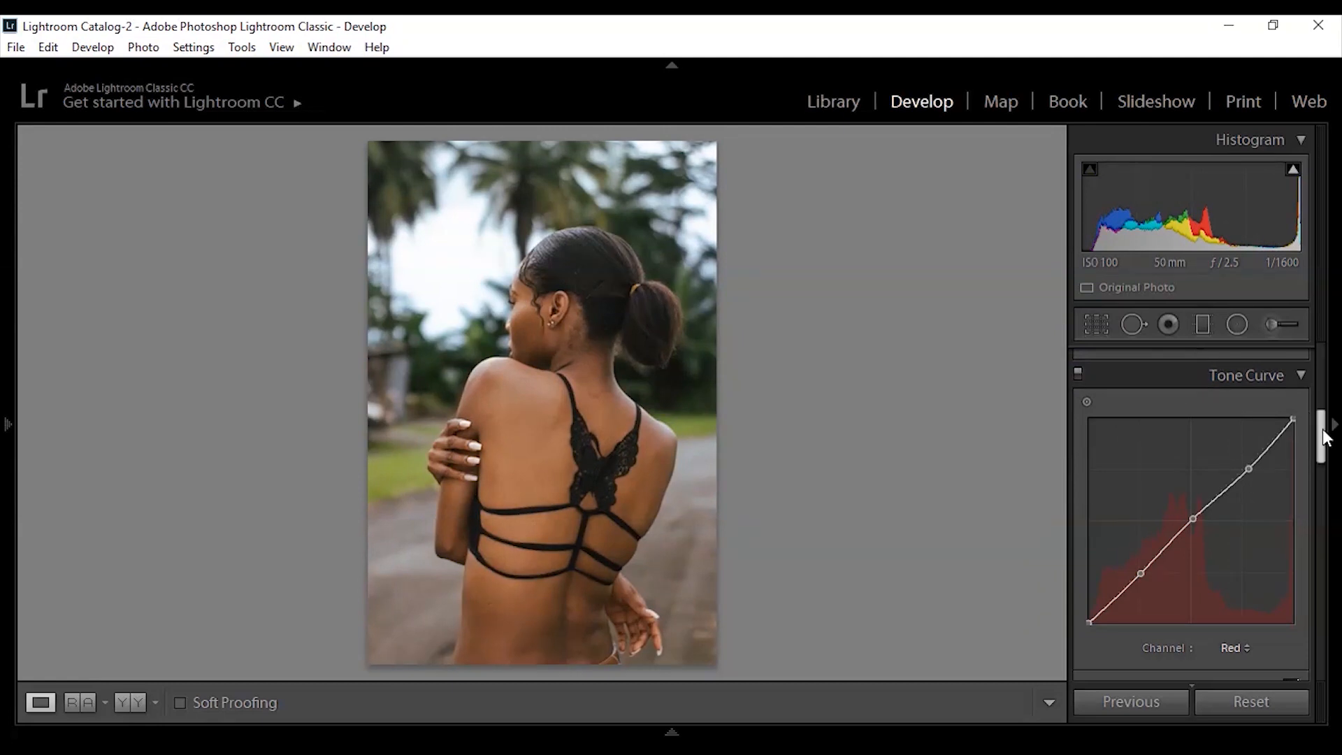
Set the HSL saturation of red to -11, orange to -4, green to -73 and blue to -42.
mouse_move(1324, 437)
left_mouse_down()
mouse_move(1333, 467)
mouse_move(1330, 451)
left_mouse_up()
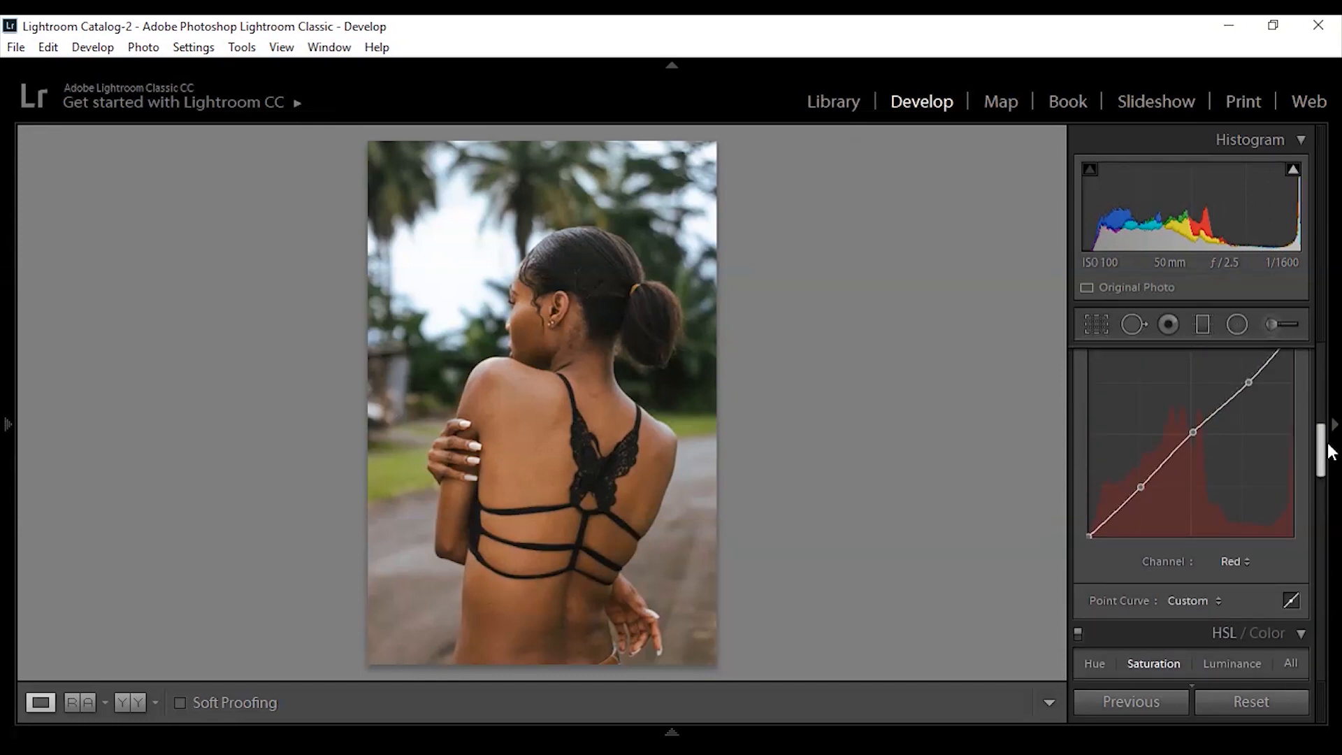
left_click_drag(1330, 451, 1334, 493)
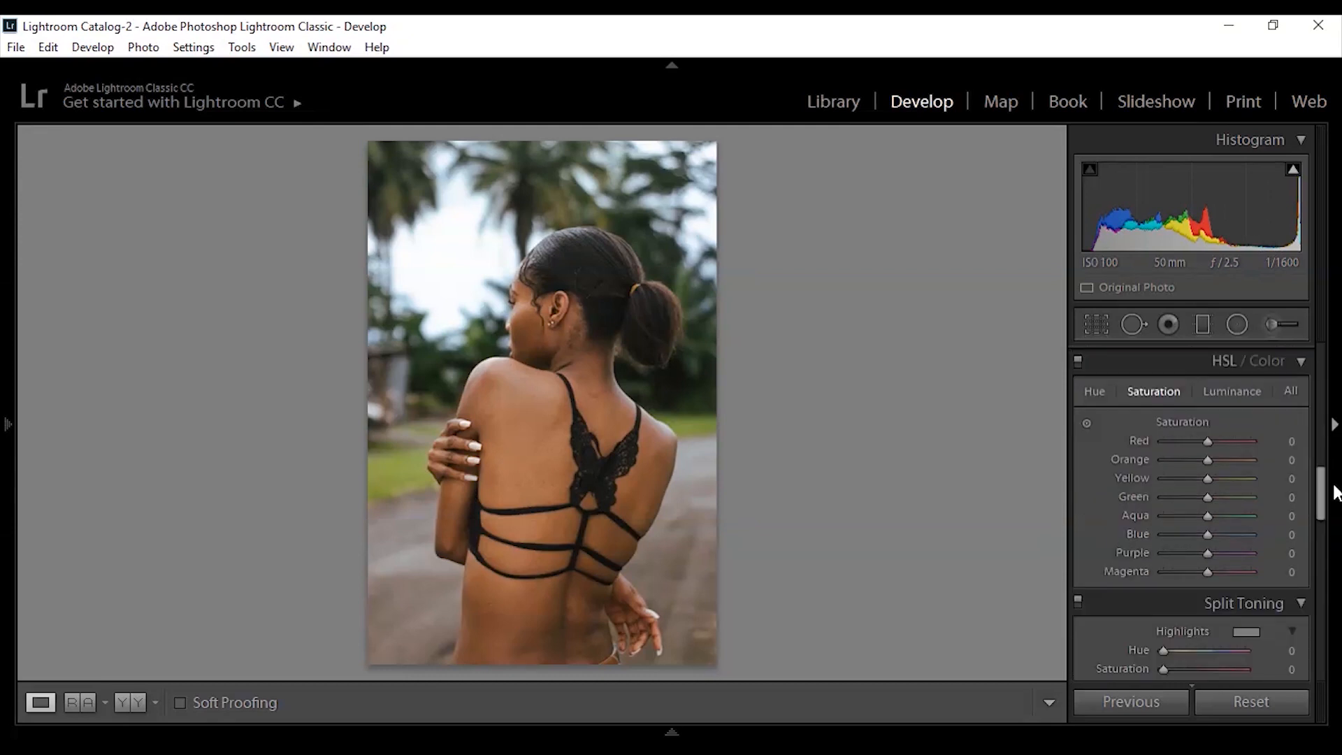
left_click(1332, 490)
left_click_drag(1322, 485, 1320, 479)
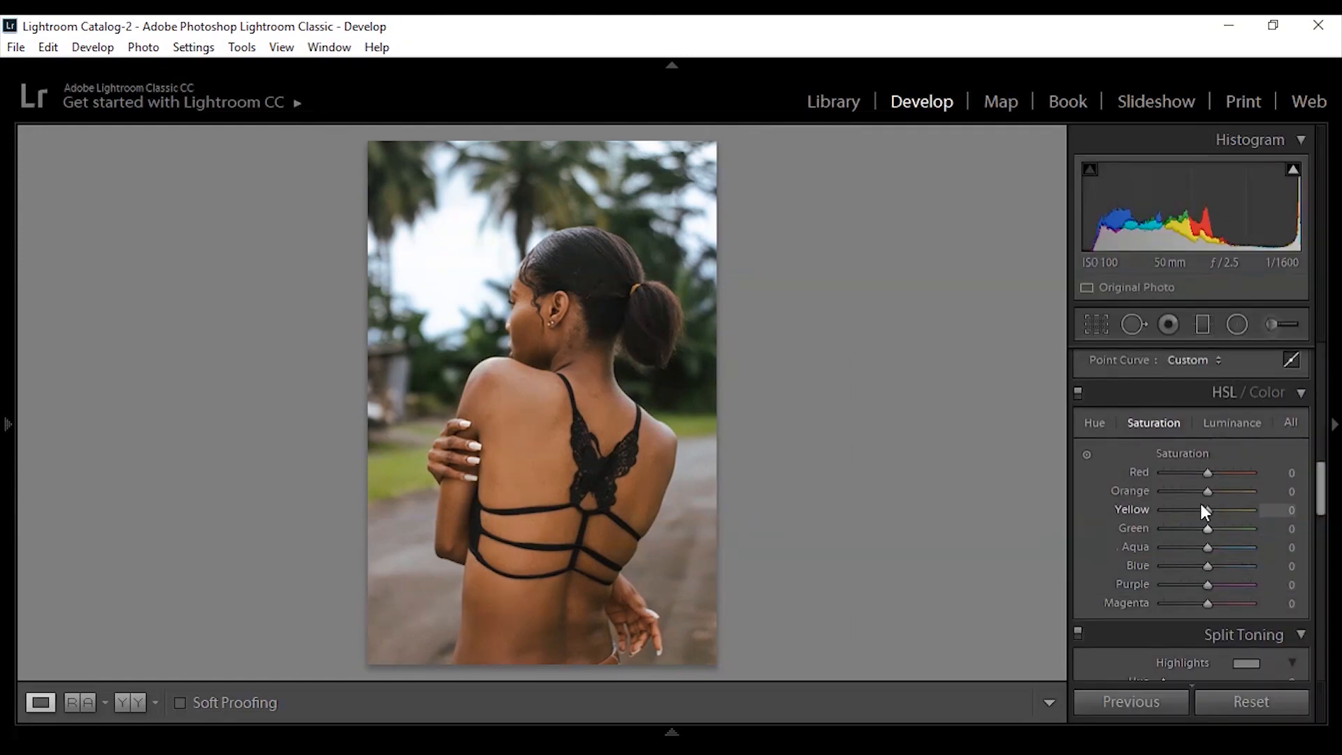
left_click_drag(1186, 529, 1175, 523)
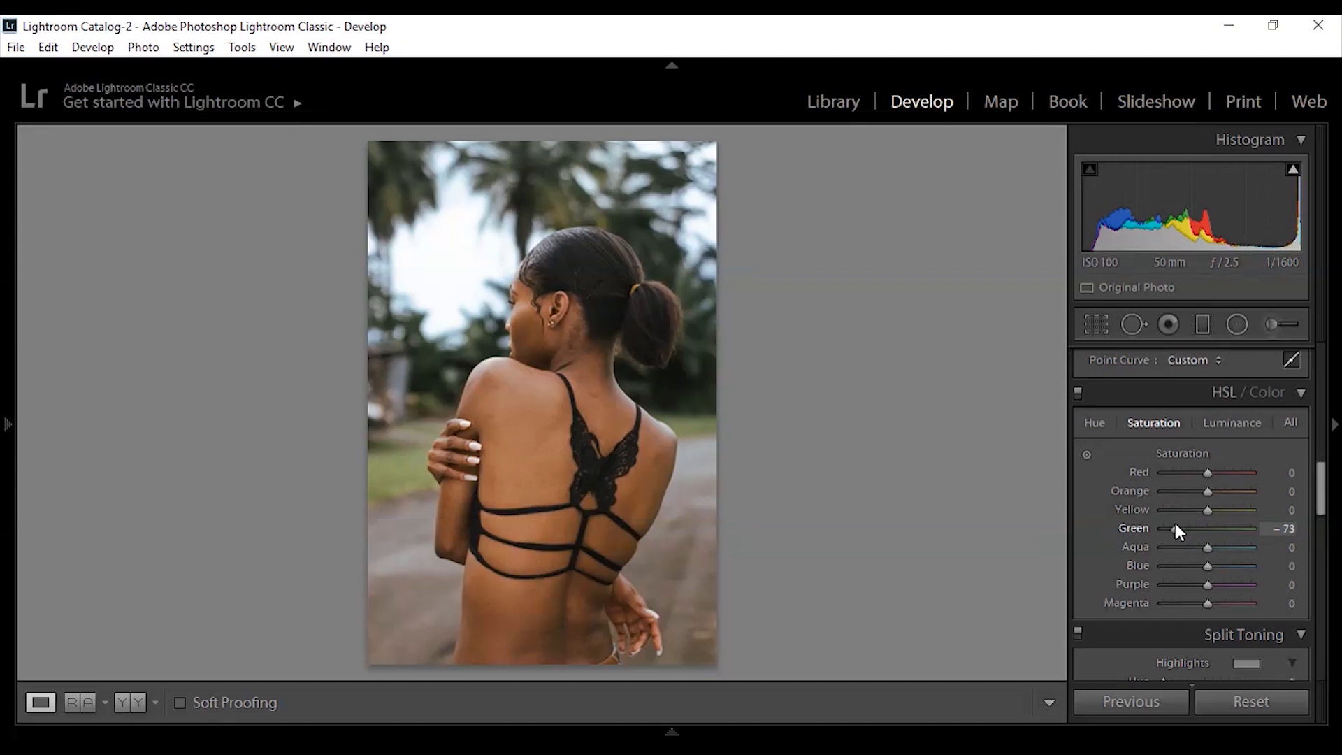
left_click_drag(1197, 567, 1188, 566)
left_click_drag(1208, 471, 1206, 485)
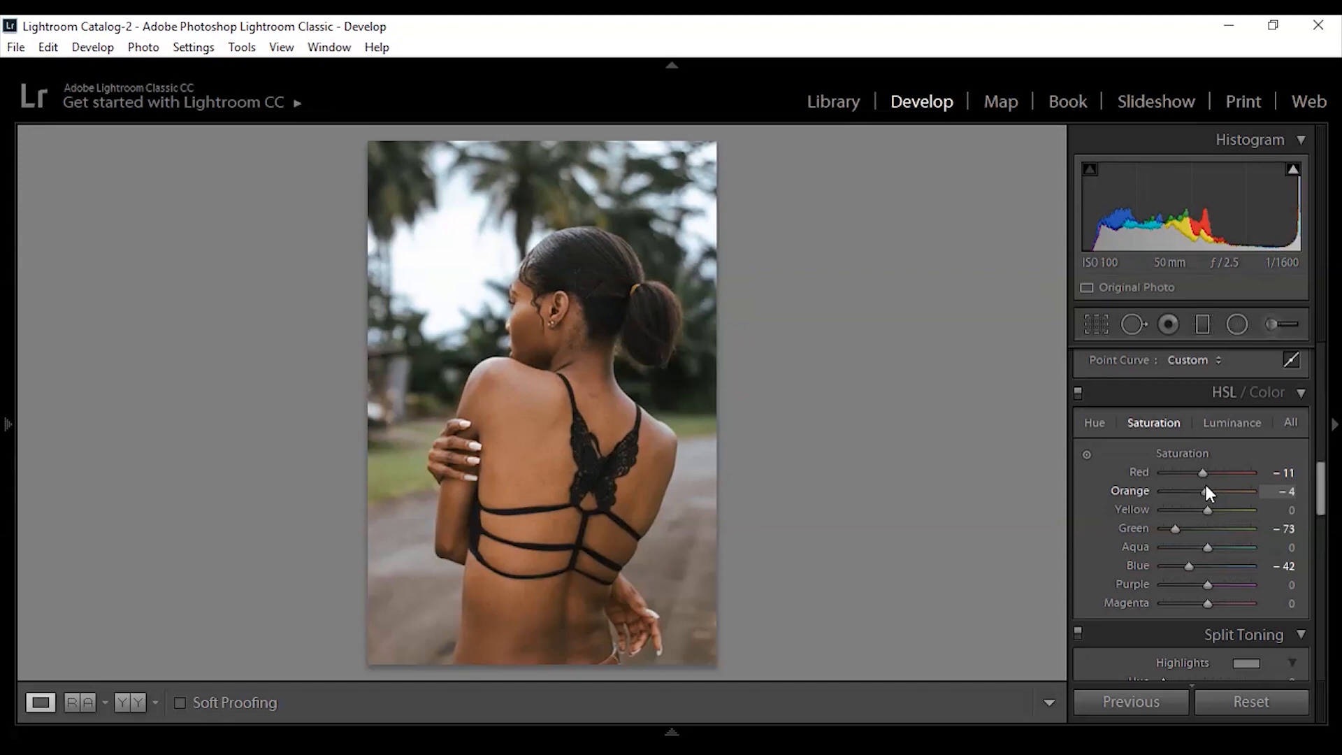
Set the HSL hue of blue to -44.
left_click(1097, 421)
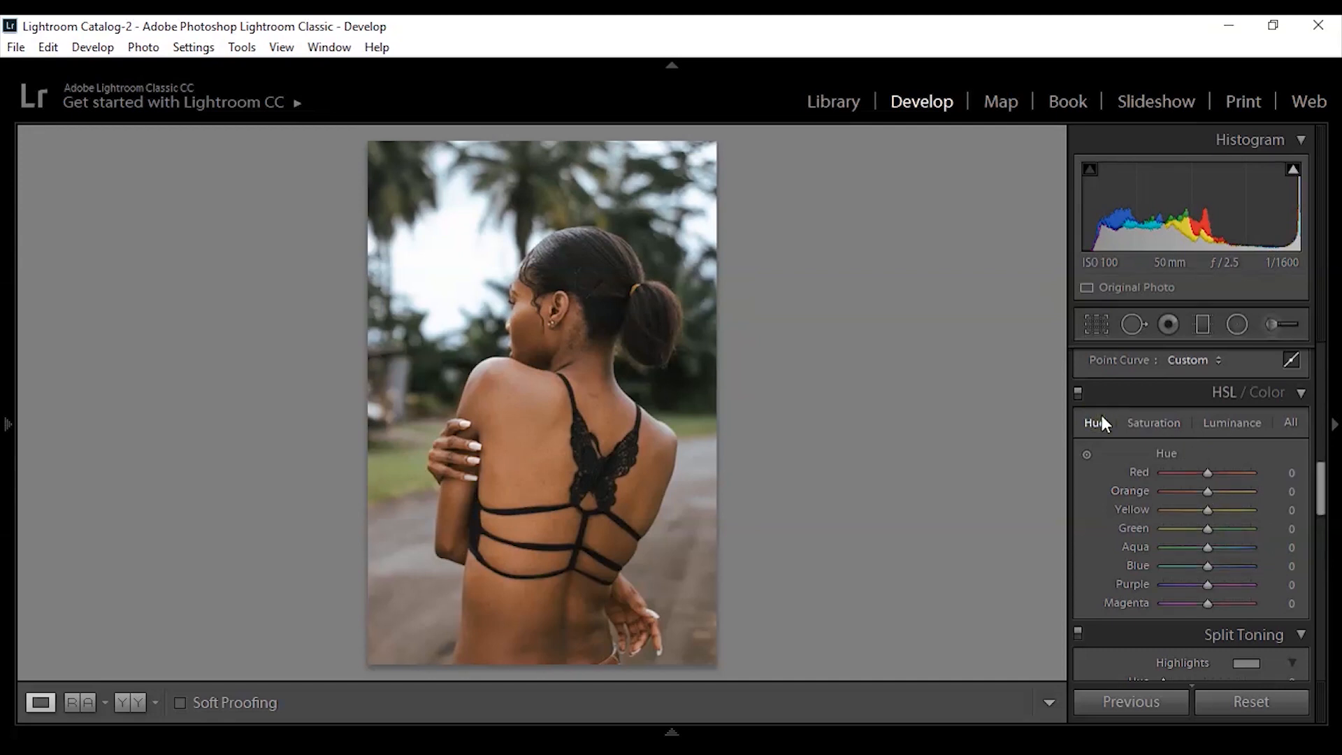
mouse_move(1200, 570)
left_mouse_down()
mouse_move(1160, 567)
mouse_move(1188, 569)
left_mouse_up()
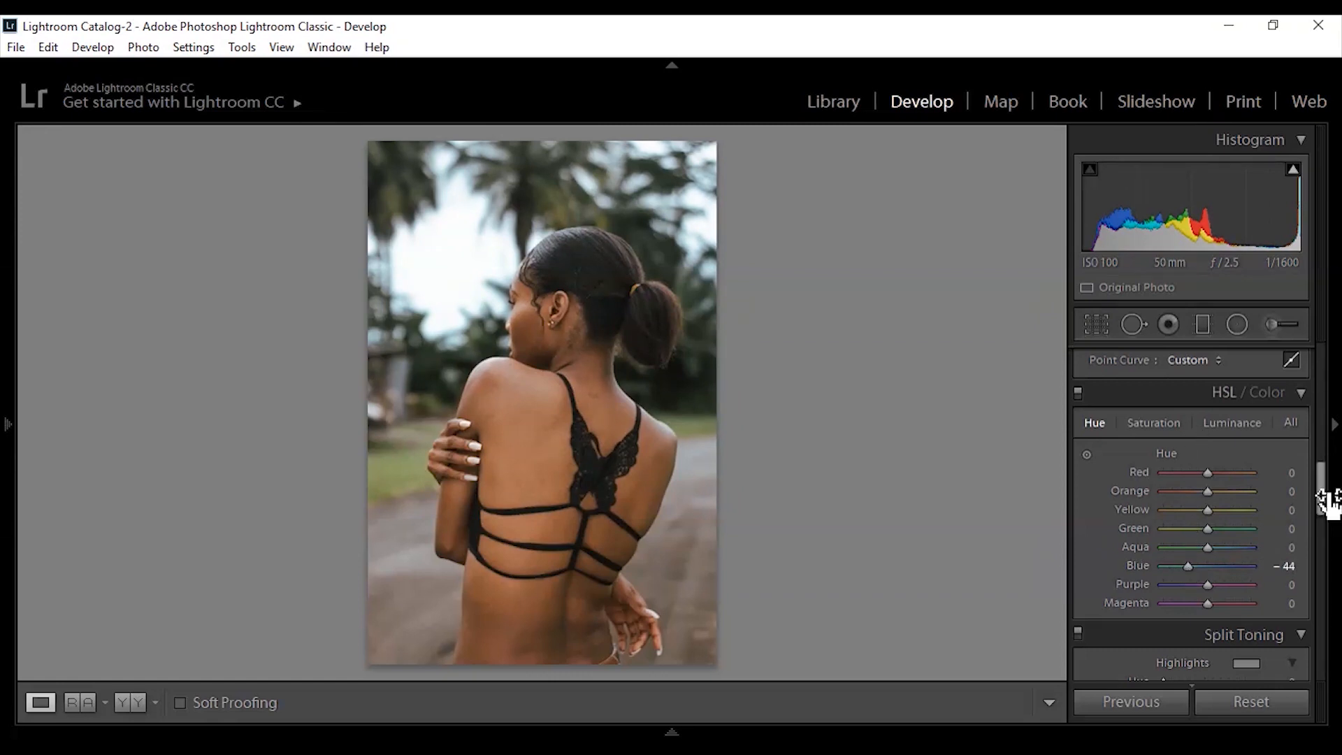
left_click_drag(1319, 482, 1322, 512)
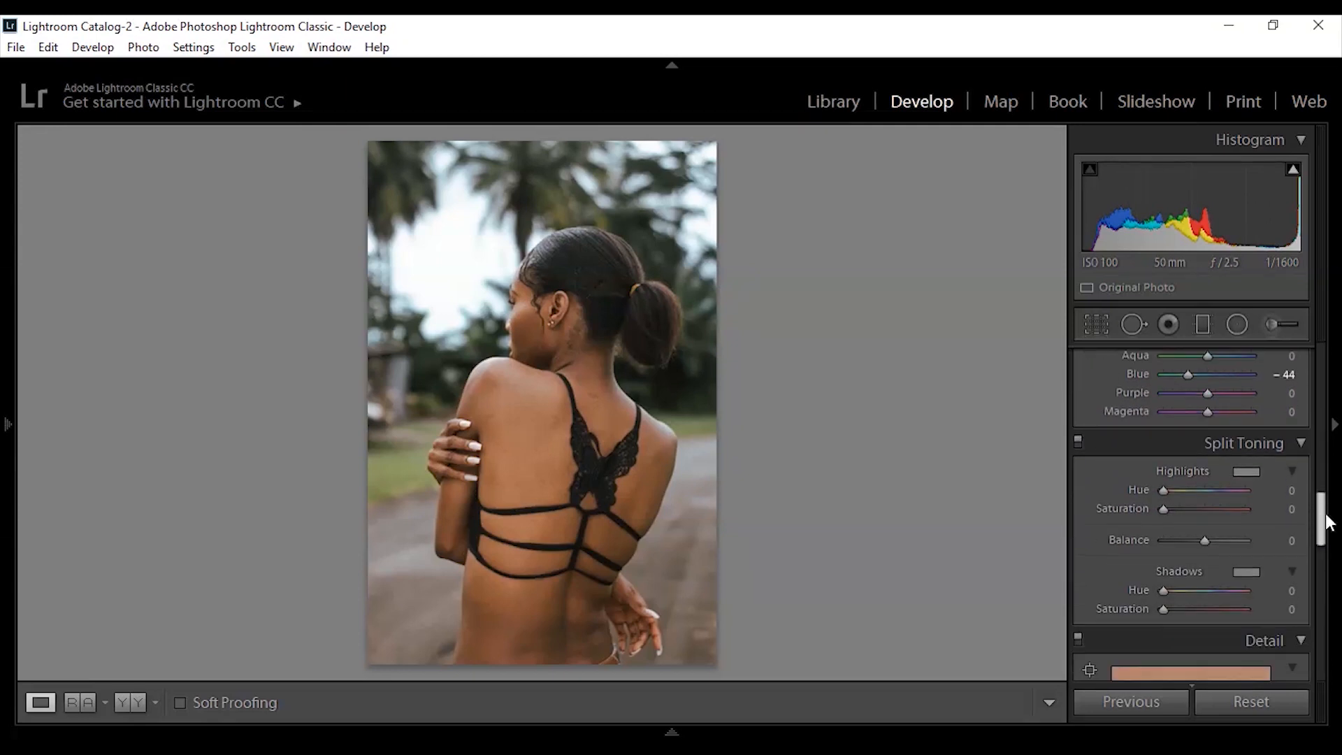
Set the split toning shadows to hue 37 and saturation 4.
left_click(1291, 593)
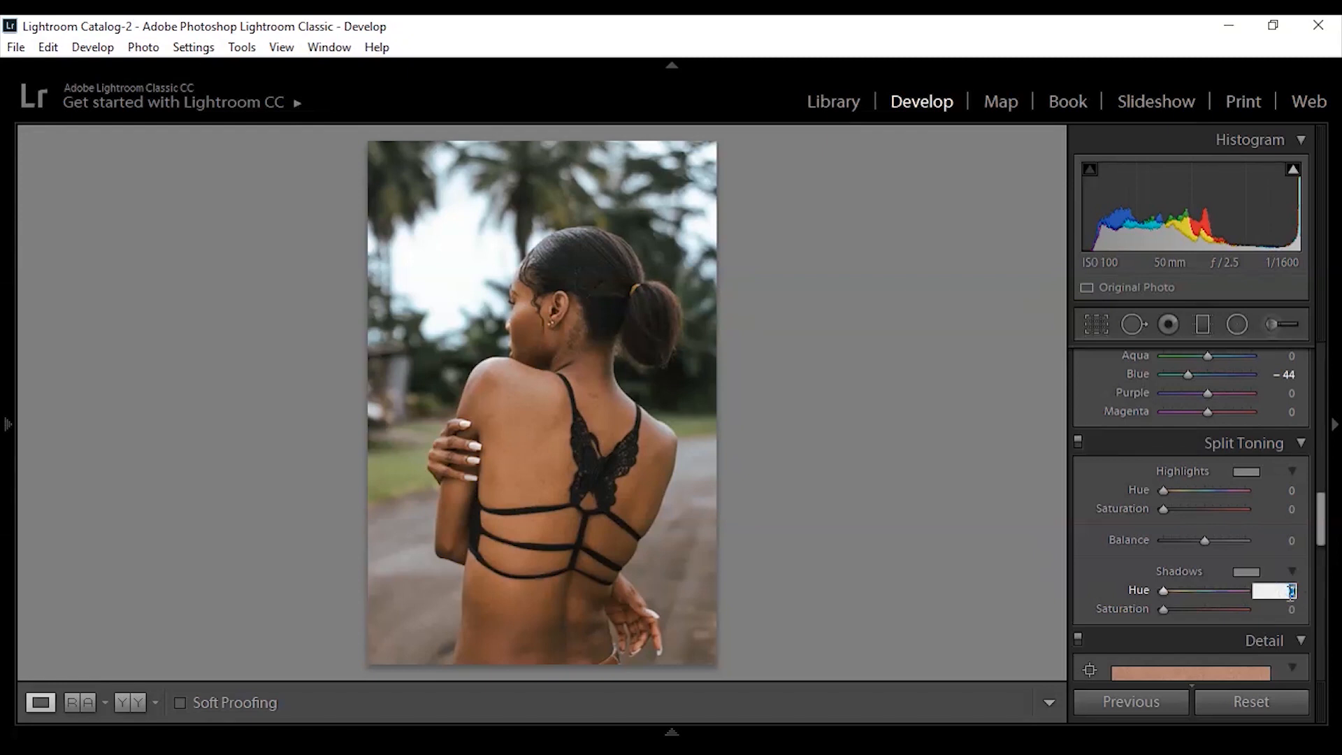
type("37")
key("Return")
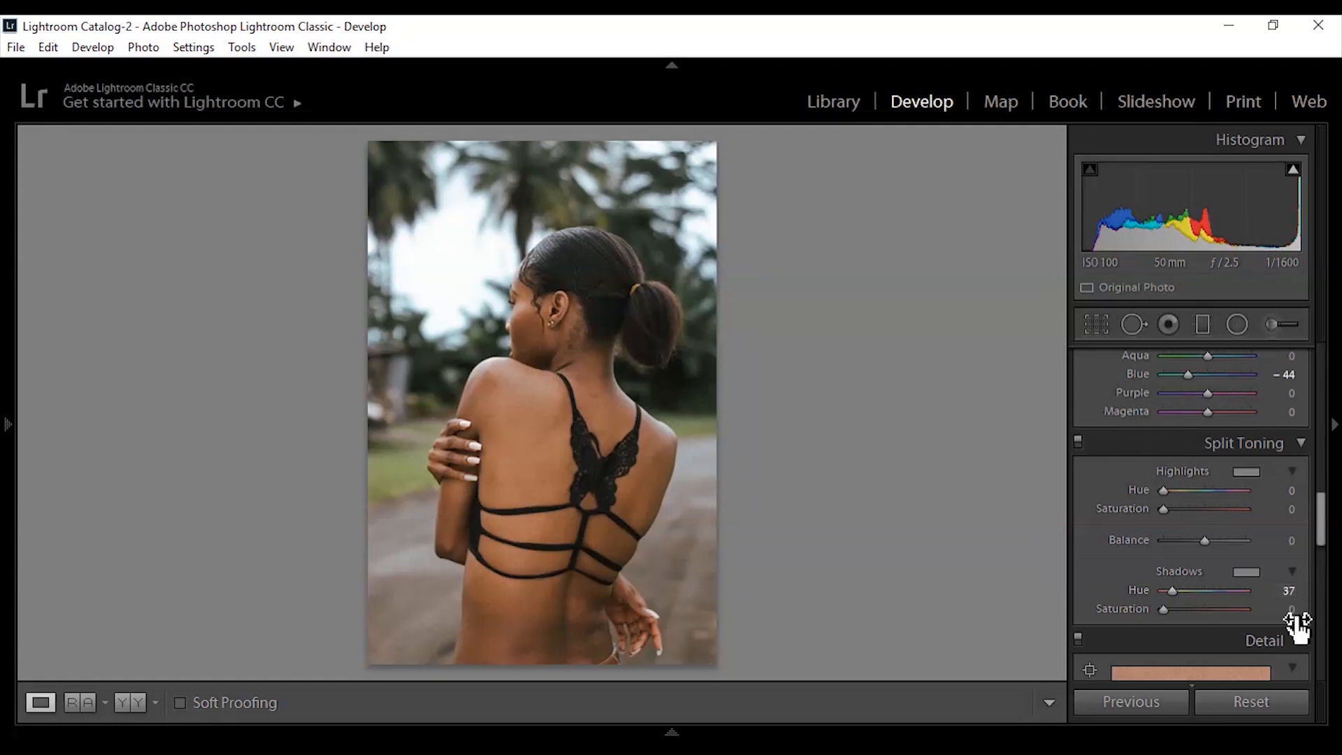
left_click(1290, 609)
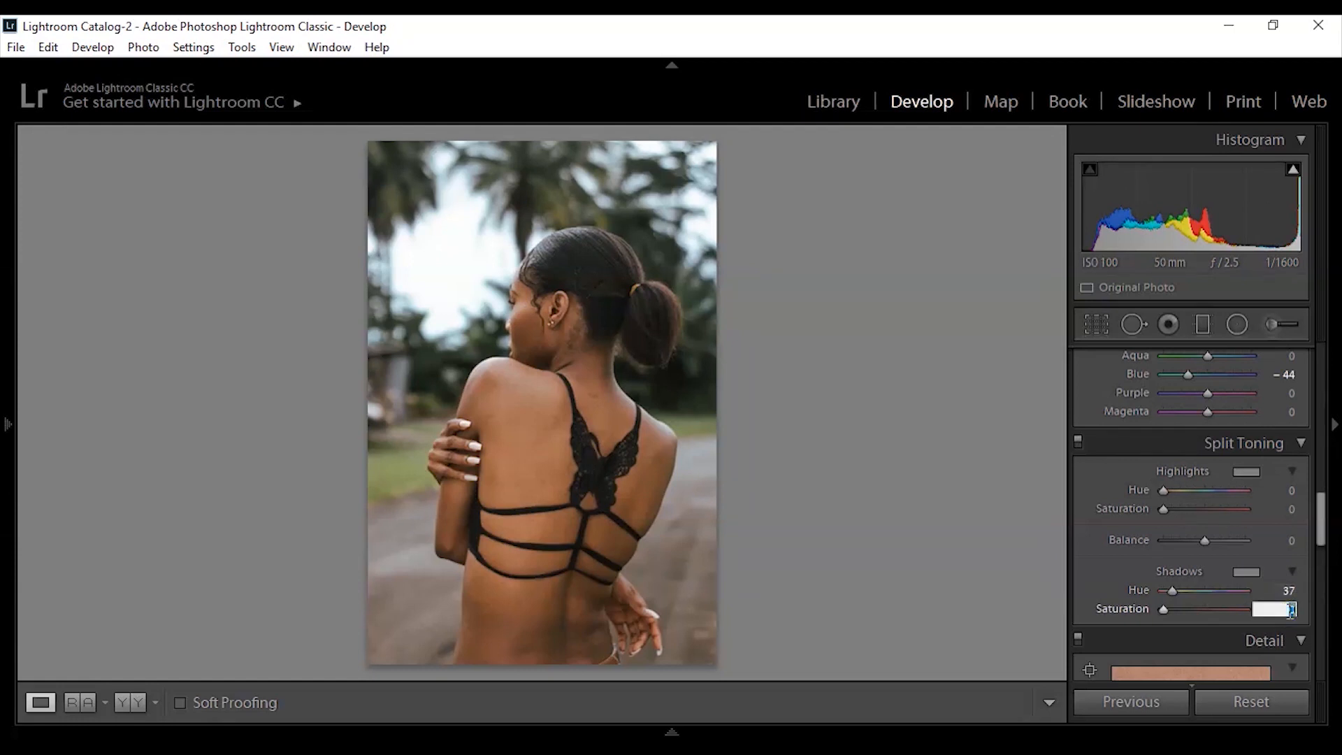
type("4")
key("Tab")
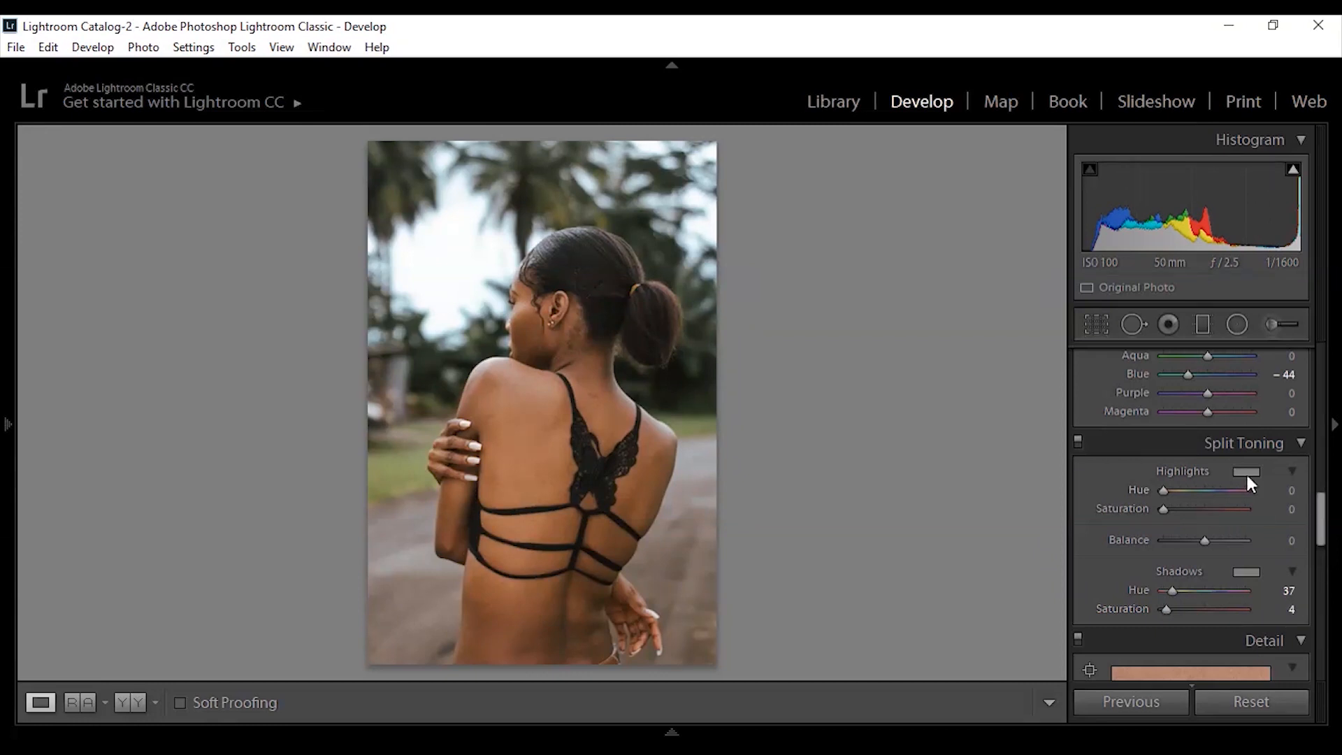
Set the split toning highlights to hue 130 and saturation 5, and compare the photo side by side before and after the edits.
left_click(1291, 491)
type("130")
key("Return")
left_click_drag(1159, 509, 1165, 509)
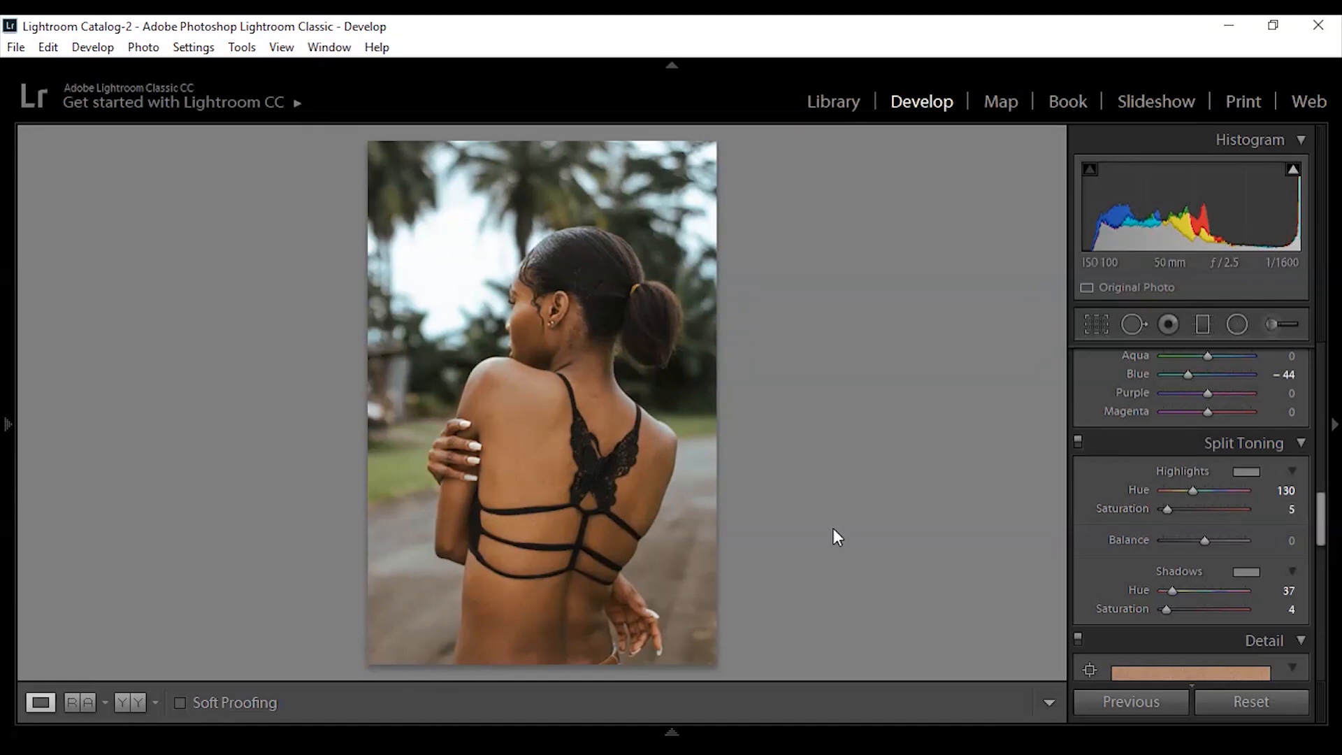
left_click(137, 702)
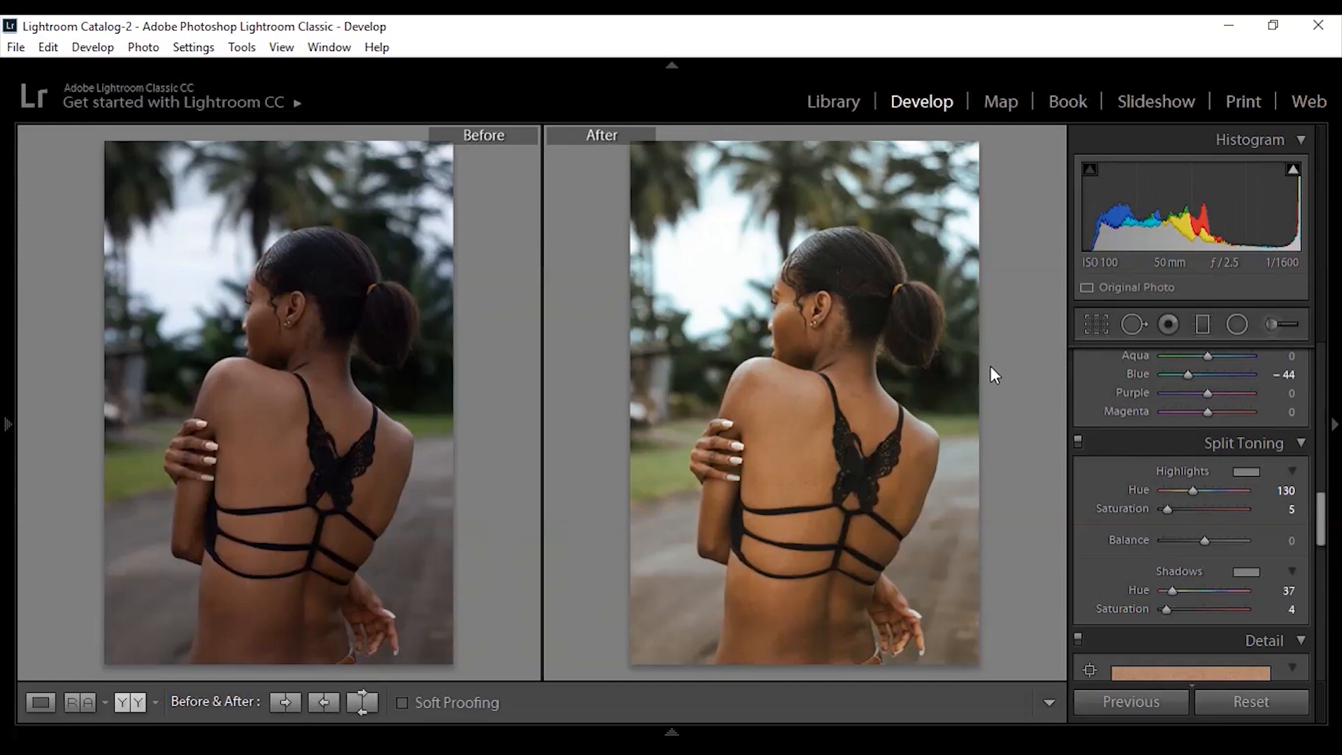
left_click(51, 702)
Slightly raise the sharpening amount in the photo's Detail settings.
left_click_drag(1320, 529, 1325, 579)
left_click_drag(1184, 589, 1190, 589)
Calibrate red primary to hue +7, saturation -5 and green primary to hue +10, saturation -5, adjust blue primary hue, and compare before and after.
left_click_drag(1321, 557, 1332, 660)
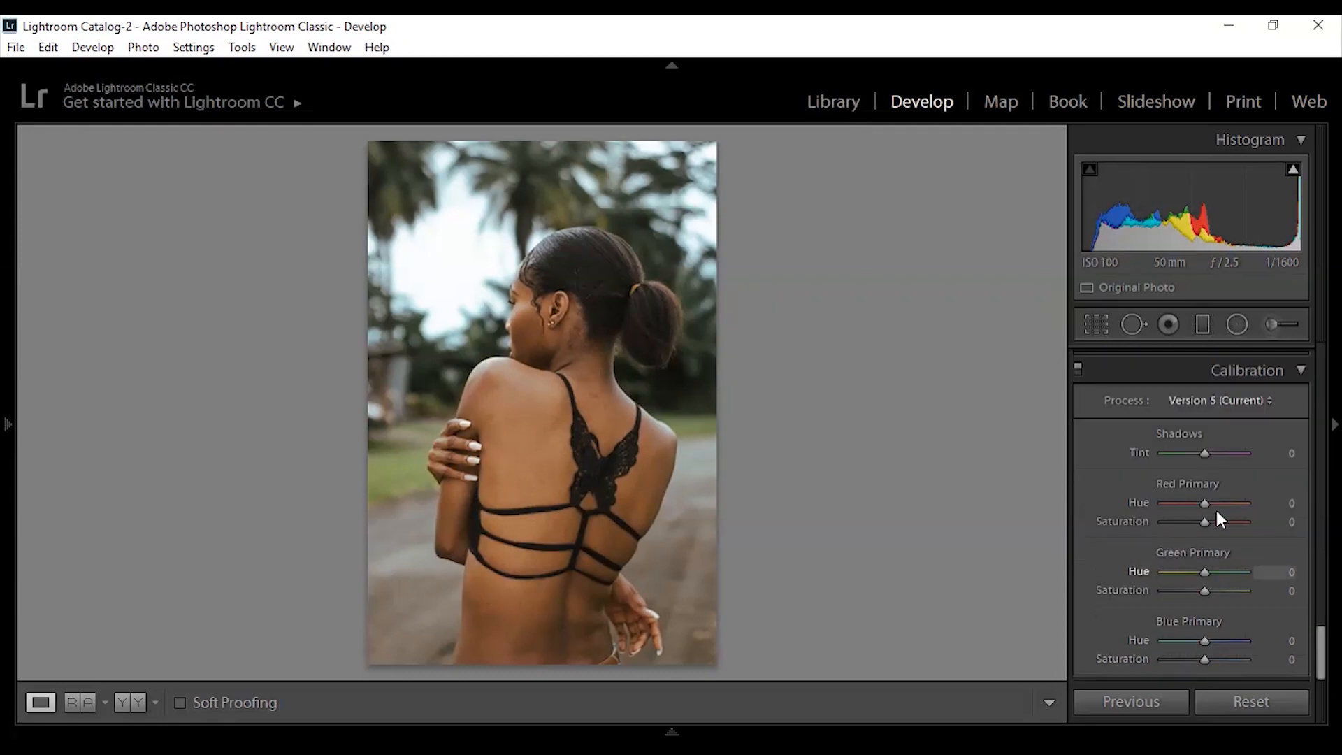
left_click_drag(1204, 504, 1204, 522)
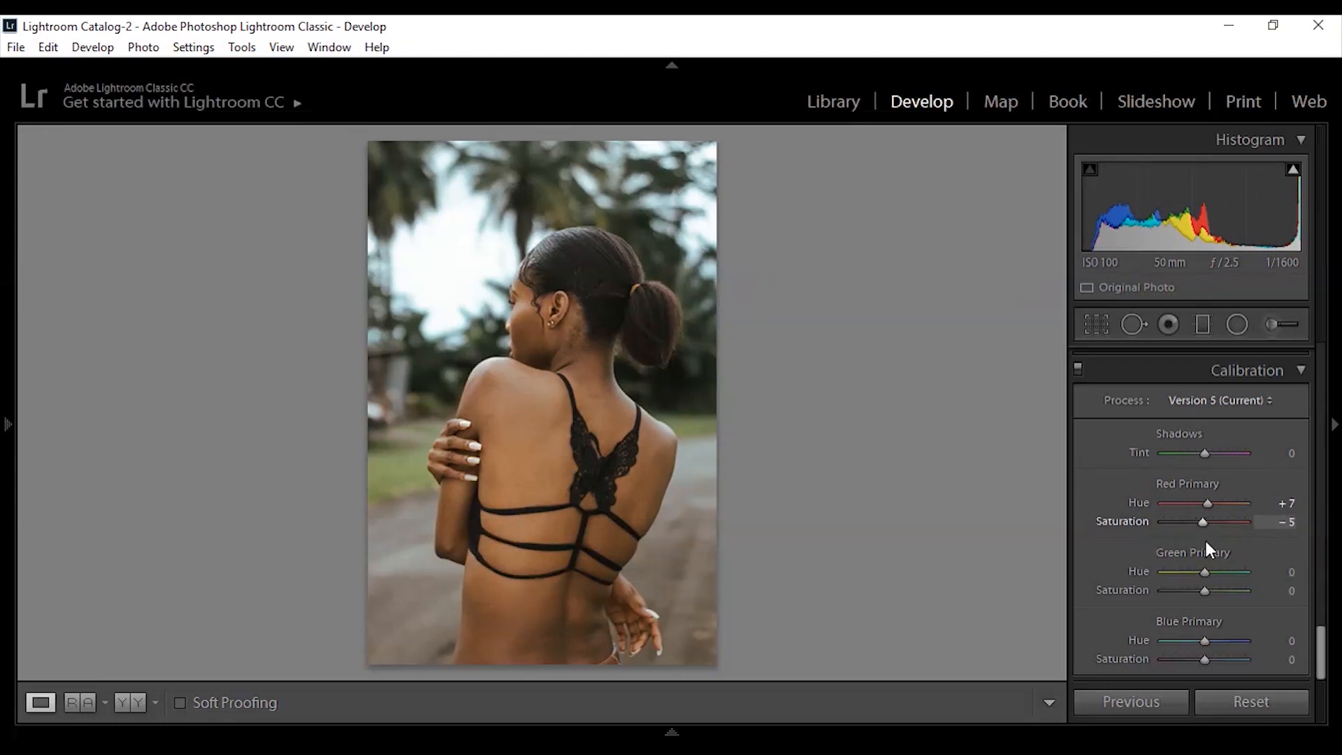
mouse_move(1204, 571)
left_mouse_down()
mouse_move(1192, 573)
mouse_move(1209, 573)
mouse_move(1205, 590)
left_mouse_up()
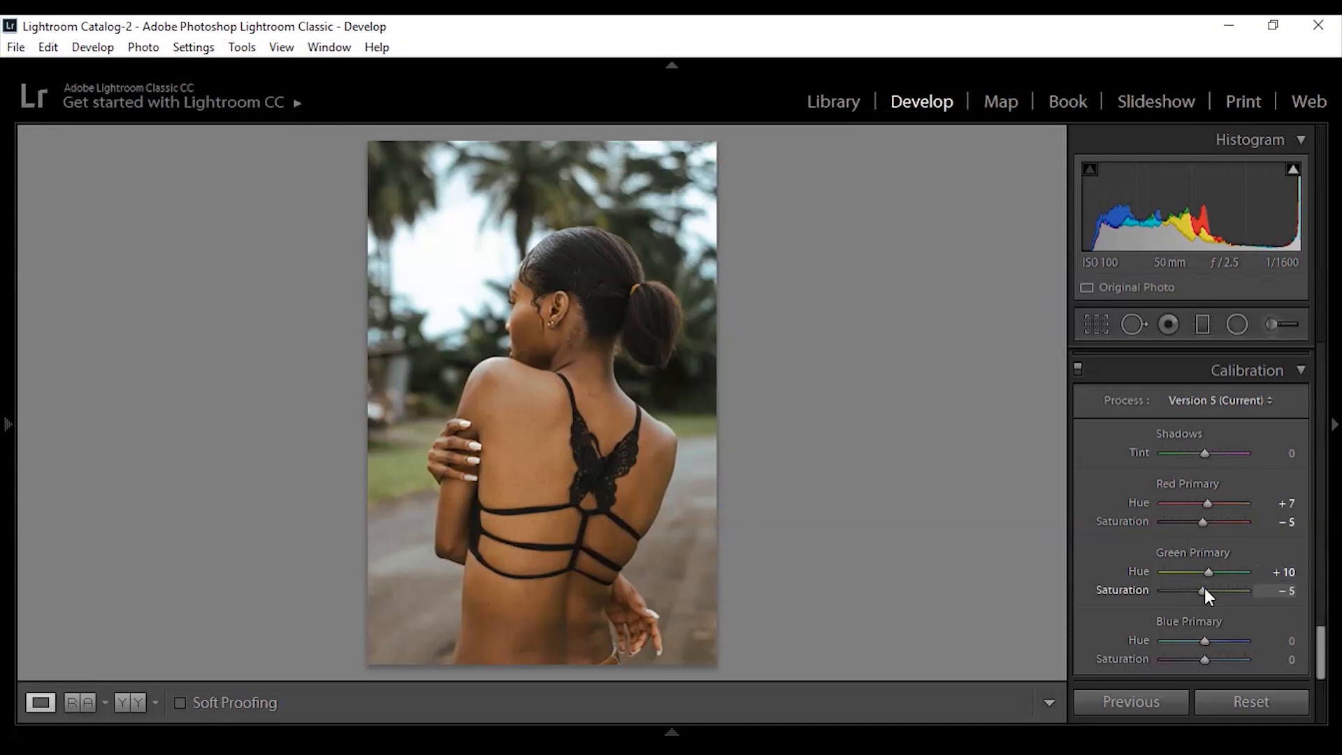
mouse_move(1205, 640)
left_mouse_down()
mouse_move(1191, 642)
mouse_move(1219, 638)
mouse_move(1203, 639)
left_mouse_up()
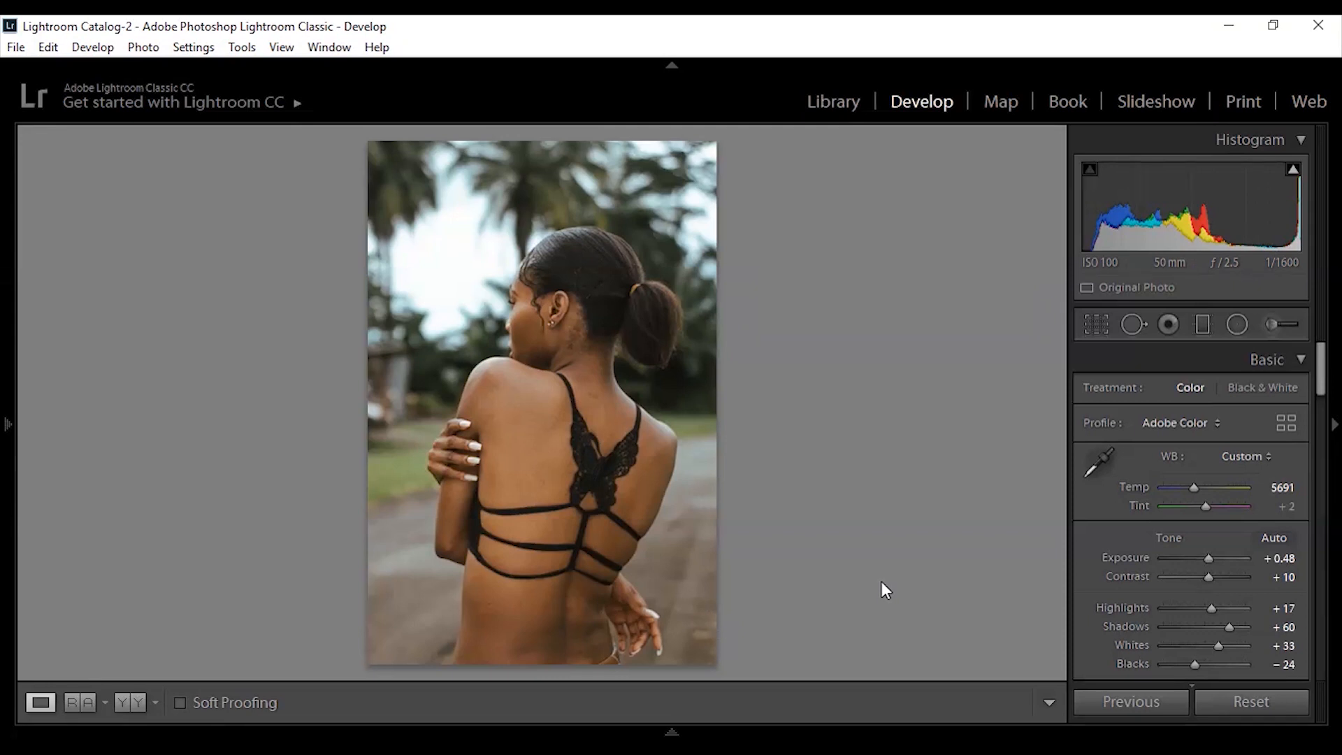
left_click(127, 704)
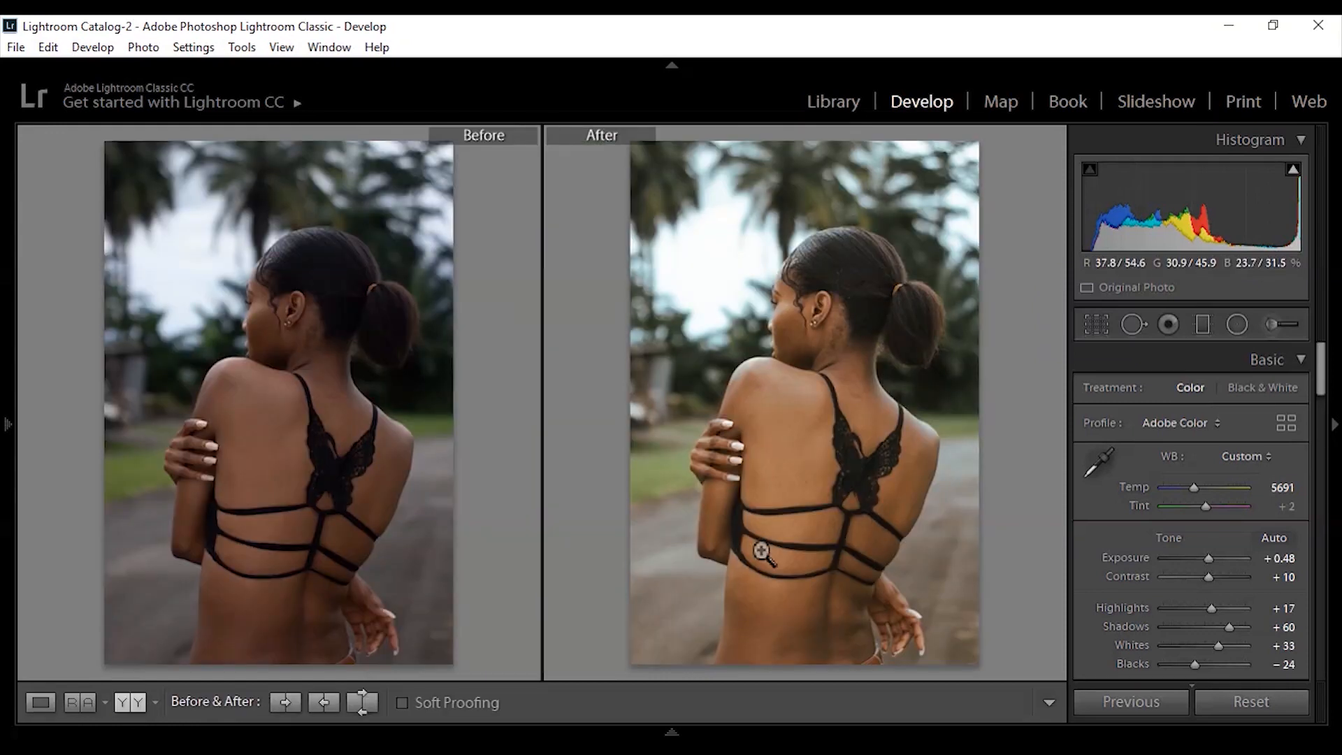